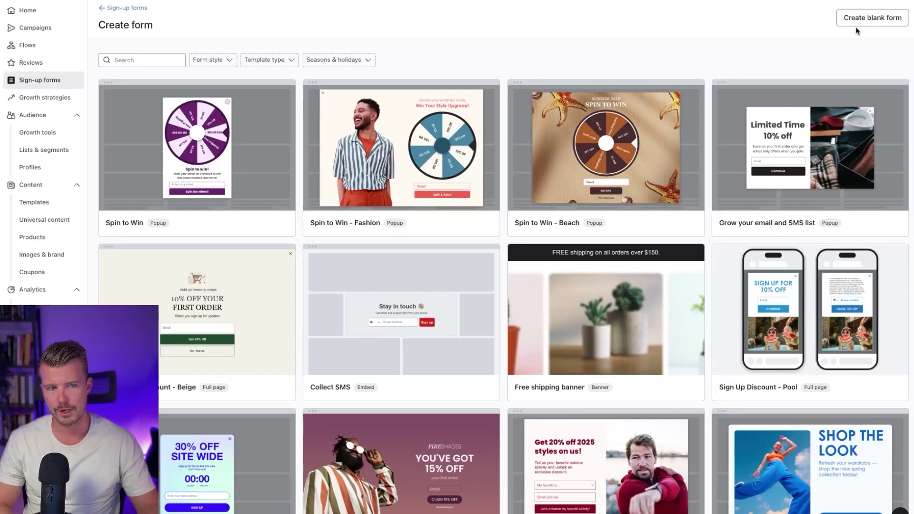
{"action": "left_click", "coordinate": [874, 28]}
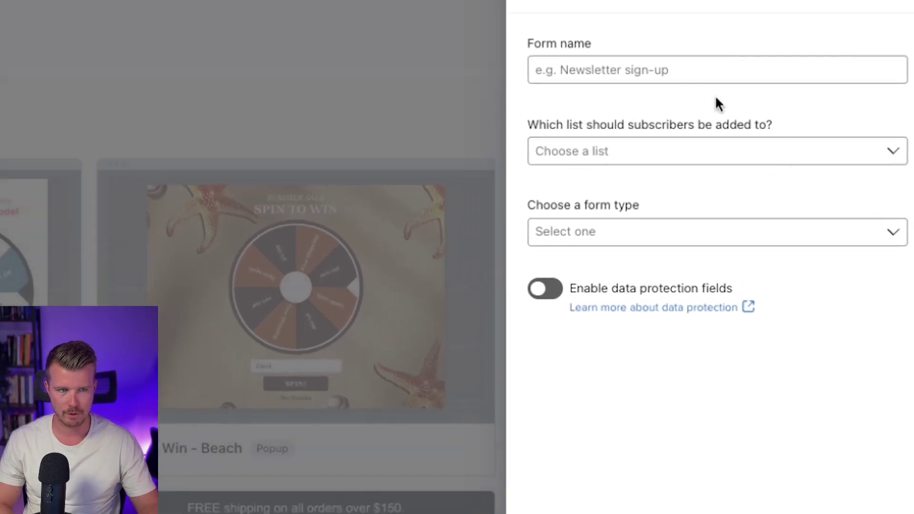
{"action": "left_click", "coordinate": [663, 62]}
{"action": "left_click", "coordinate": [640, 148]}
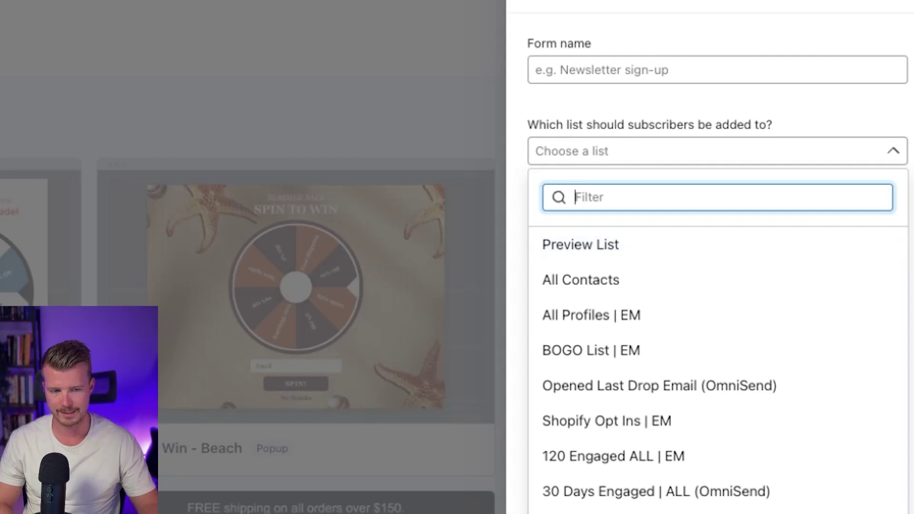
{"action": "key", "text": "Escape"}
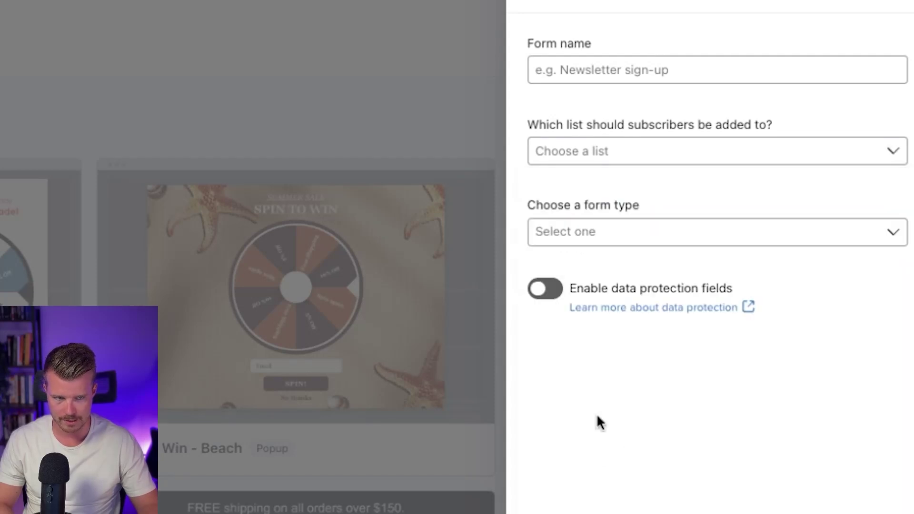
{"action": "left_click", "coordinate": [620, 233]}
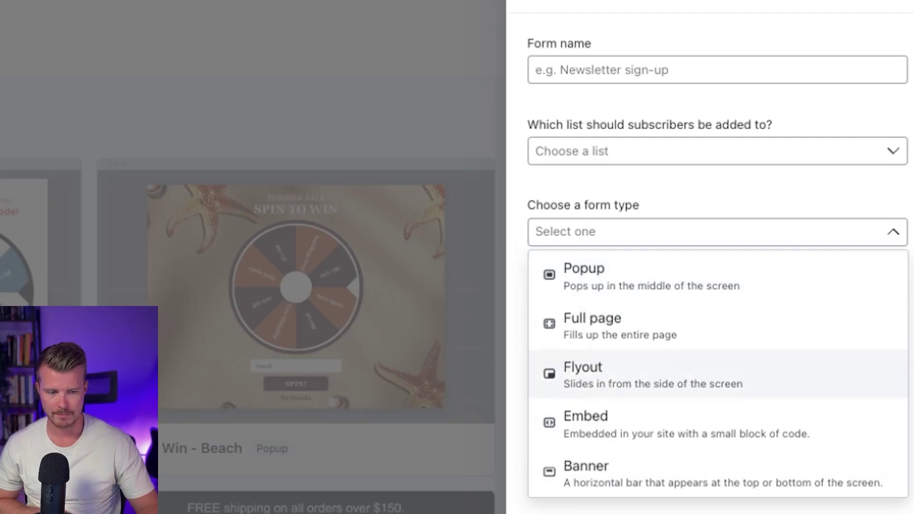
{"action": "left_click", "coordinate": [618, 473]}
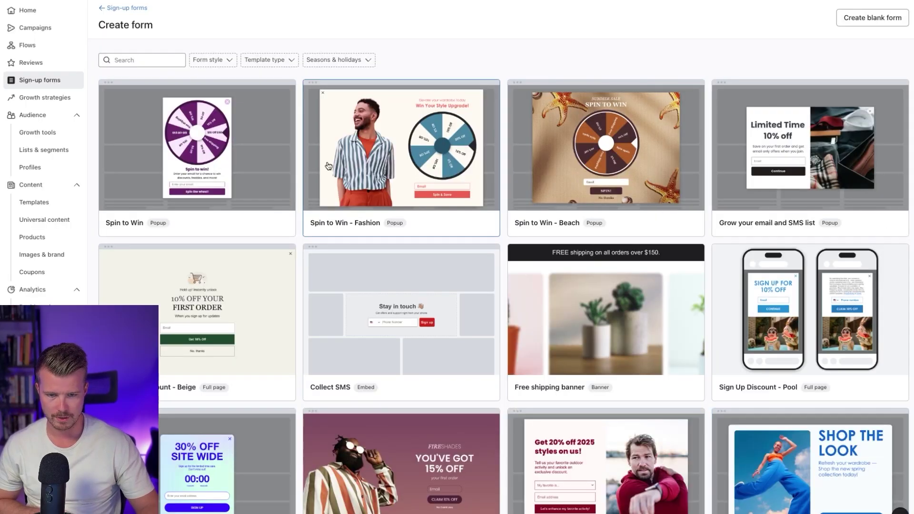
Step: Select the First Order Discount Coupon - Foodie popup template from the form template library
{"action": "scroll", "coordinate": [284, 186], "scroll_direction": "down", "scroll_amount": 4}
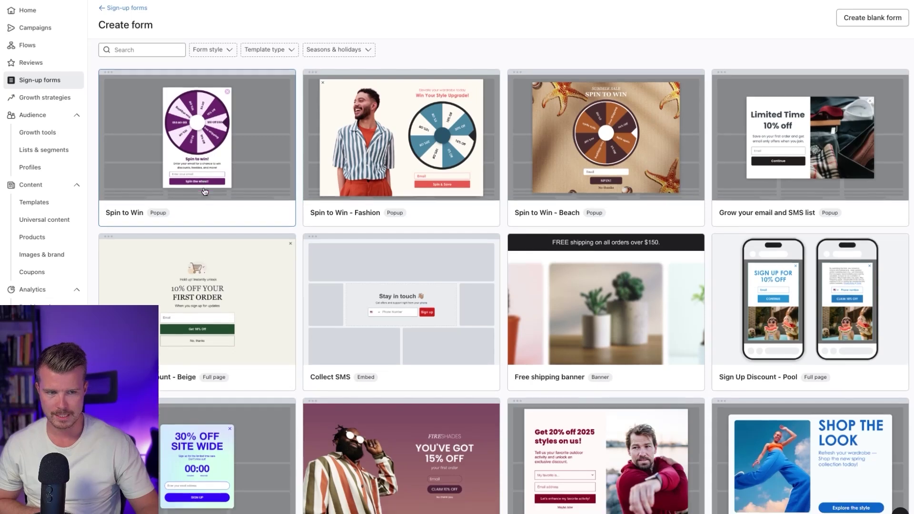
{"action": "scroll", "coordinate": [205, 192], "scroll_direction": "up", "scroll_amount": 3}
{"action": "scroll", "coordinate": [204, 192], "scroll_direction": "up", "scroll_amount": 1}
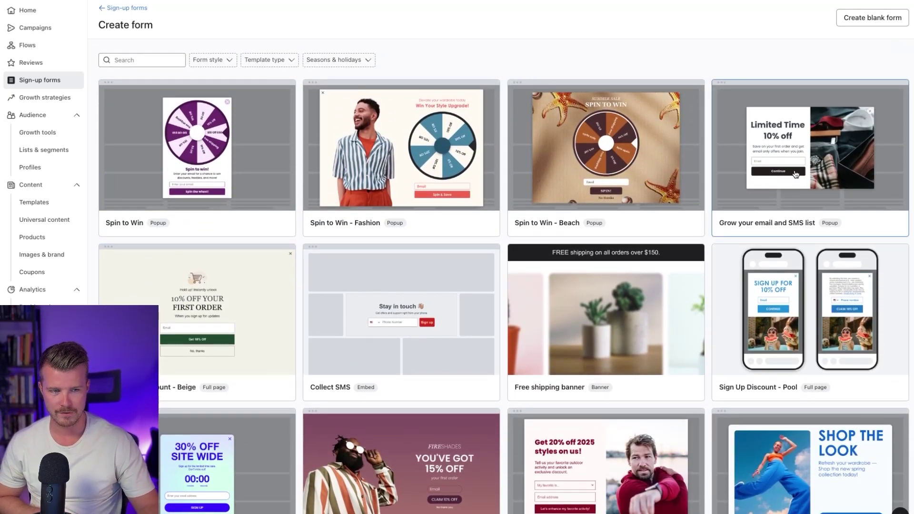
{"action": "scroll", "coordinate": [728, 114], "scroll_direction": "down", "scroll_amount": 7}
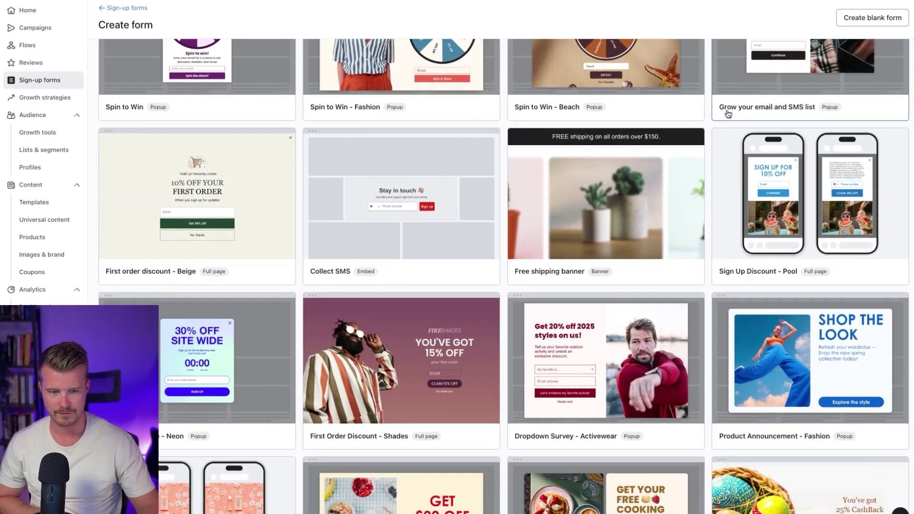
{"action": "scroll", "coordinate": [728, 114], "scroll_direction": "down", "scroll_amount": 1}
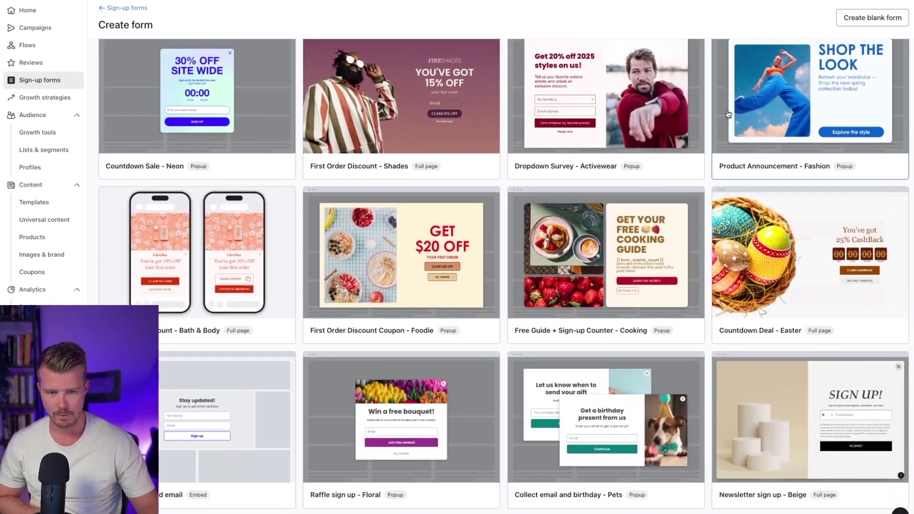
{"action": "left_click", "coordinate": [420, 286]}
Step: Set both the email subscriber list and the SMS subscriber list to Newsletter | EM
{"action": "left_click", "coordinate": [776, 263]}
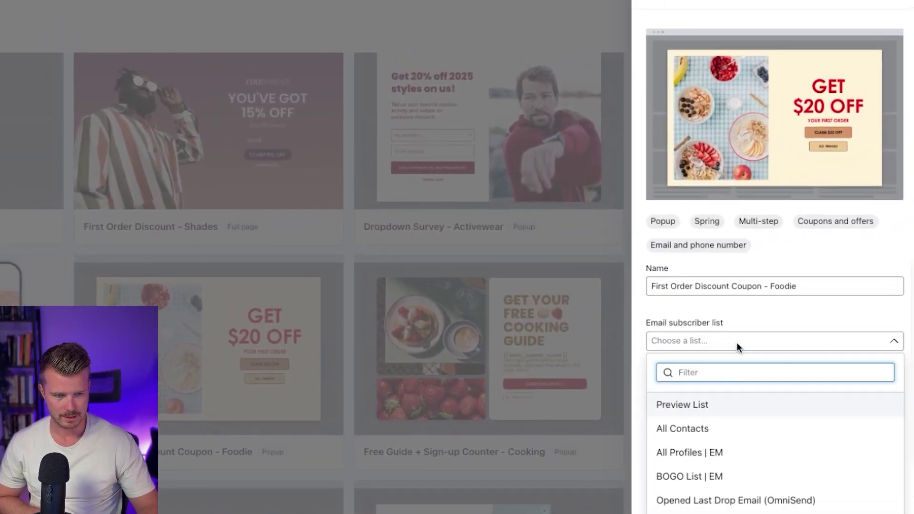
{"action": "left_click", "coordinate": [753, 512]}
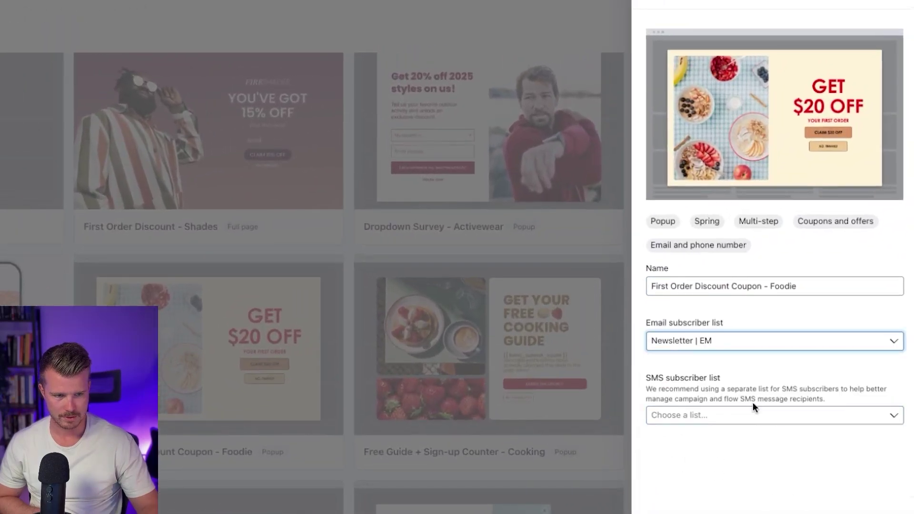
{"action": "left_click", "coordinate": [703, 415]}
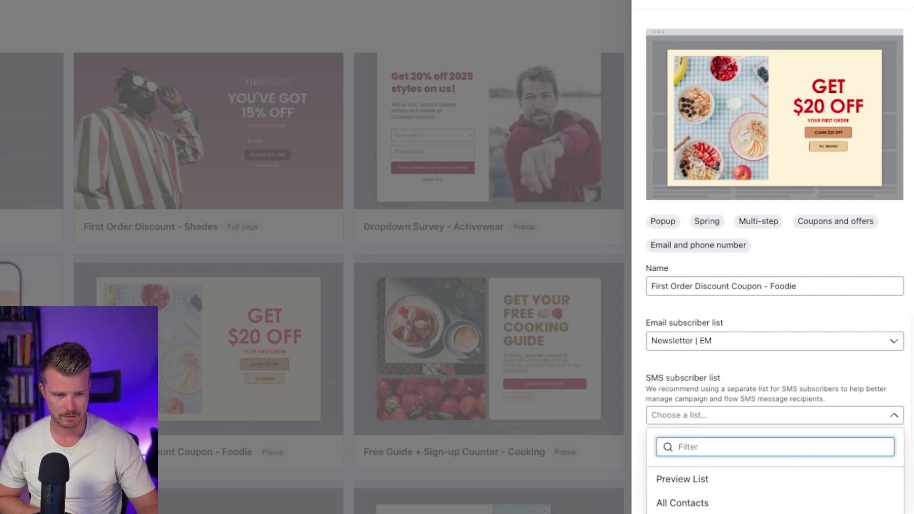
{"action": "left_click", "coordinate": [686, 513]}
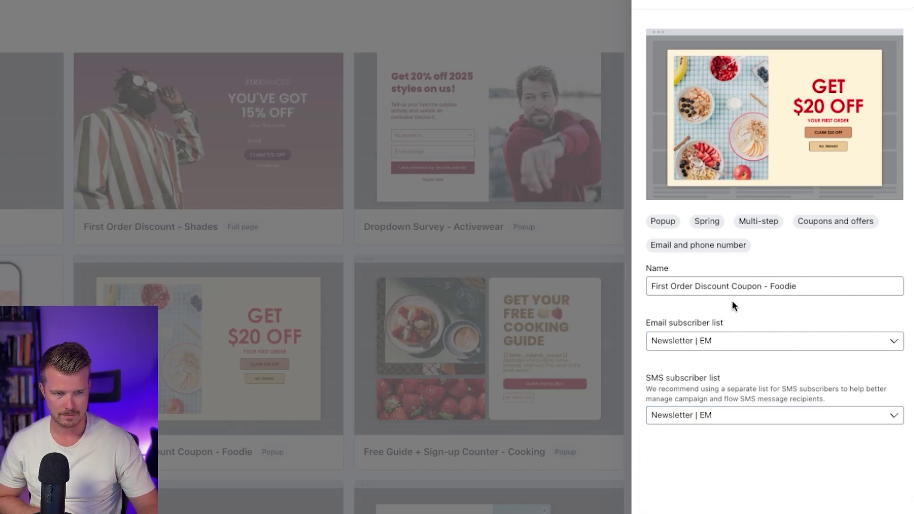
Step: Name the form "10% Off Pop-up | Mobile | EM" and create it from the template
{"action": "triple_click", "coordinate": [743, 286]}
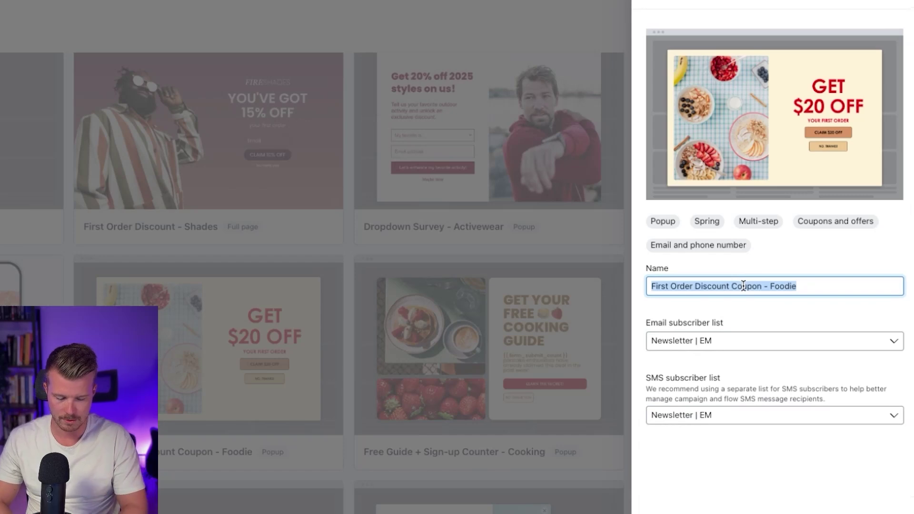
{"action": "type", "text": "Pop-up"}
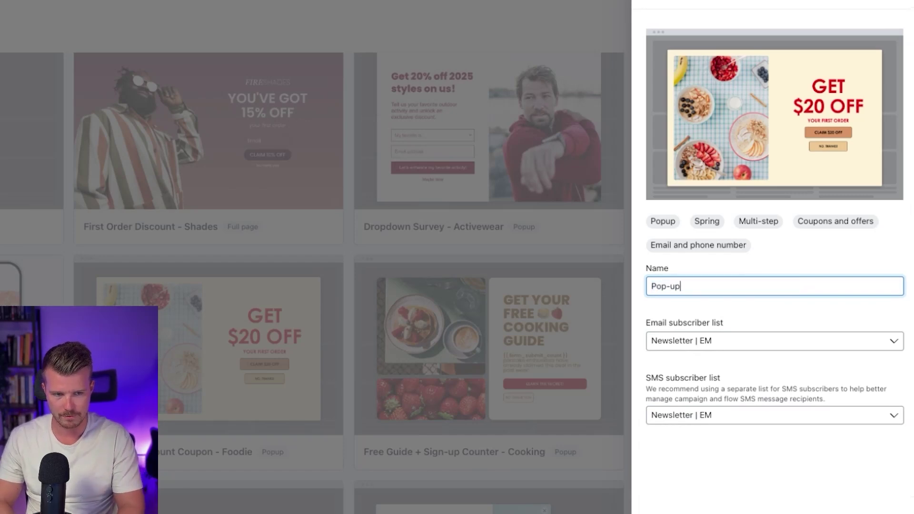
{"action": "type", "text": " Mo"}
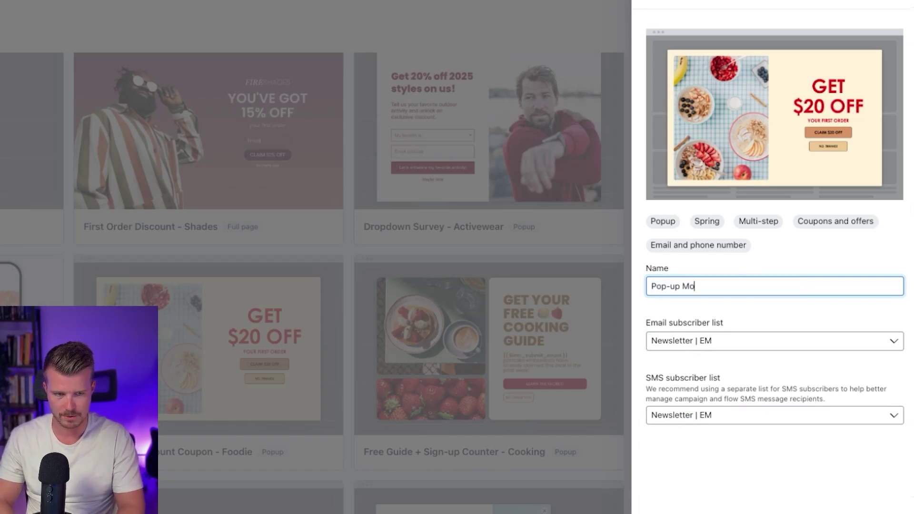
{"action": "key", "text": "ctrl+a"}
{"action": "type", "text": "10% Off Pop"}
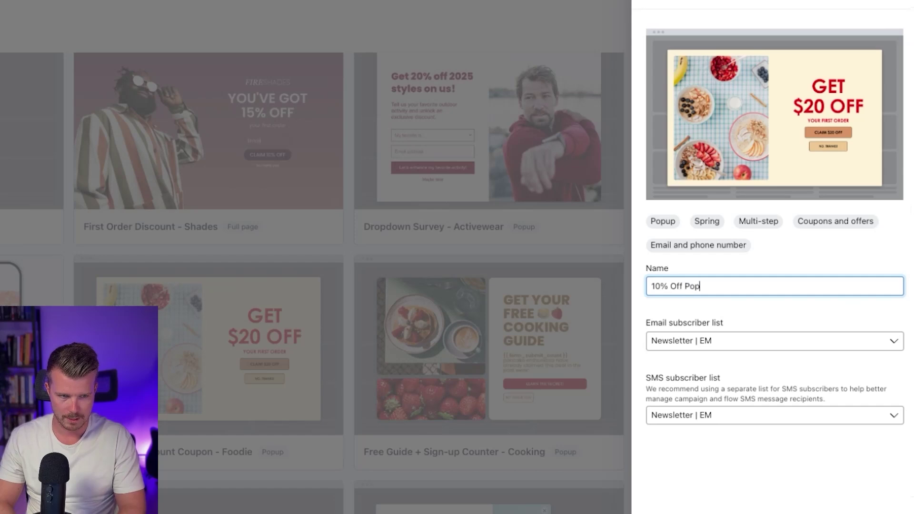
{"action": "type", "text": "-up | Mobile | EM"}
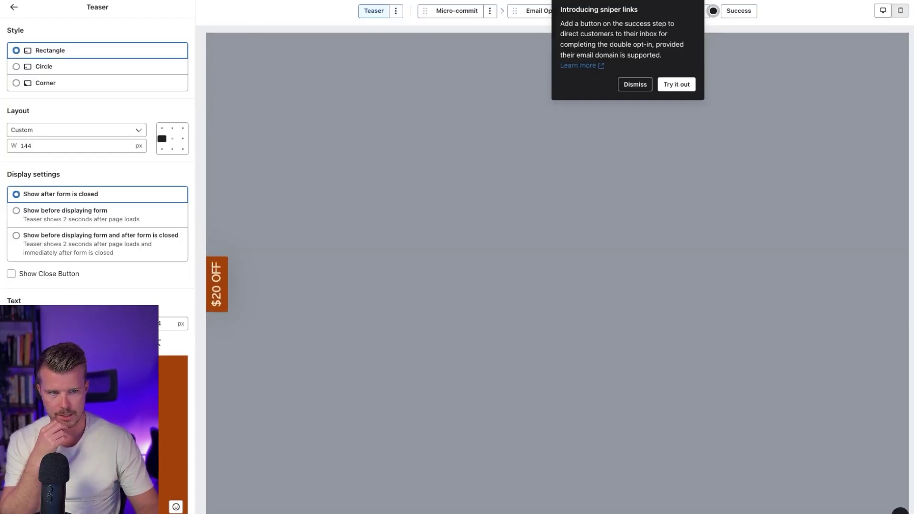
Step: Dismiss the sniper links notice and review the form's Micro-commit, Email Opt-in, SMS Opt-in and Success steps
{"action": "left_click", "coordinate": [633, 84]}
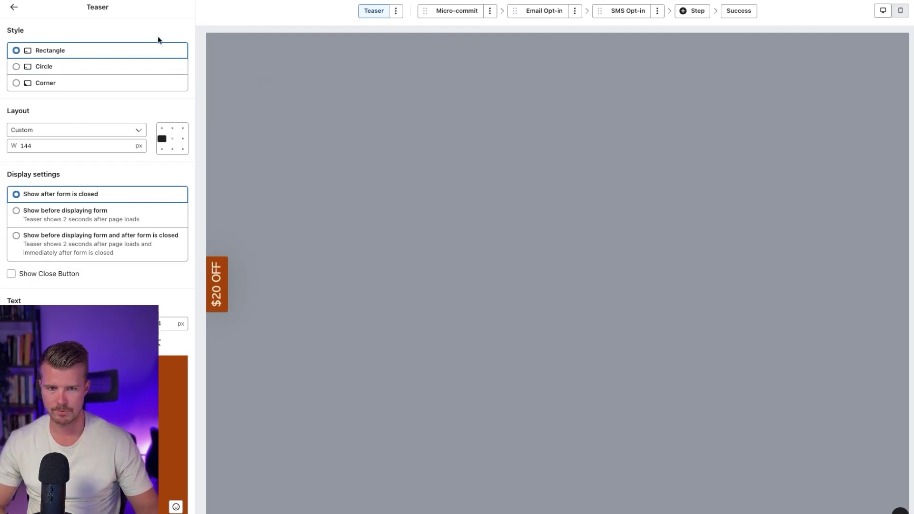
{"action": "left_click", "coordinate": [458, 12]}
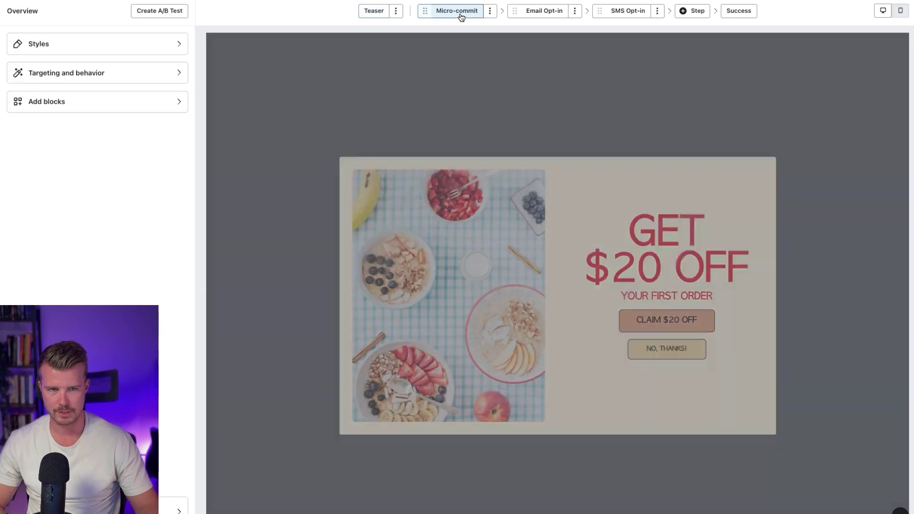
{"action": "left_click", "coordinate": [542, 12]}
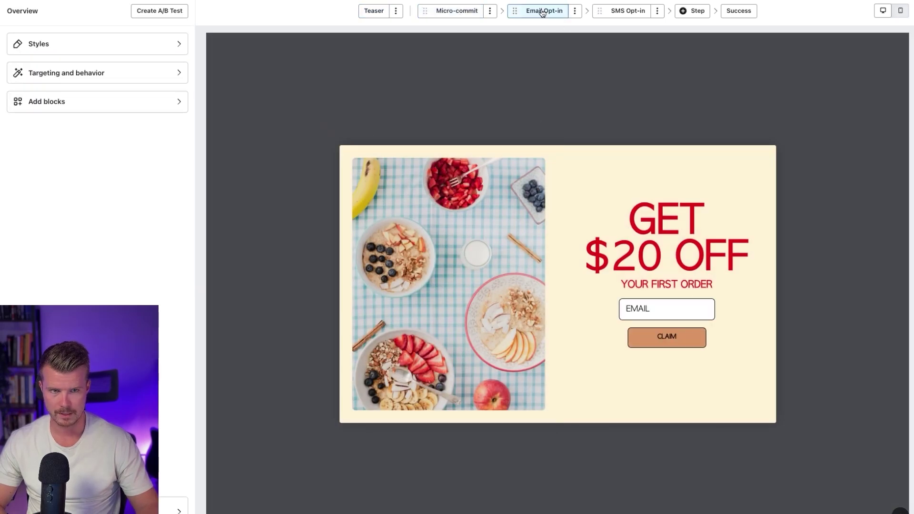
{"action": "left_click", "coordinate": [626, 14]}
{"action": "left_click", "coordinate": [738, 11]}
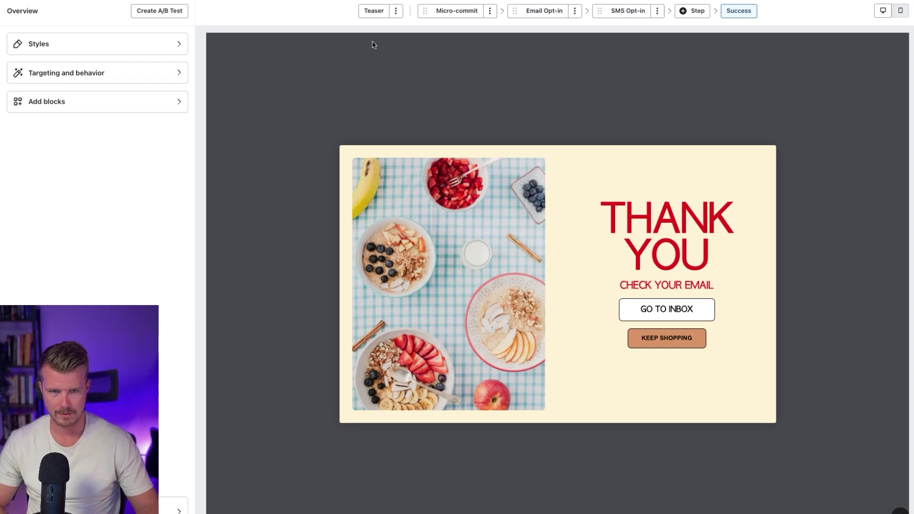
Step: Open the form's Teaser step and switch the preview to the mobile layout
{"action": "left_click", "coordinate": [374, 15]}
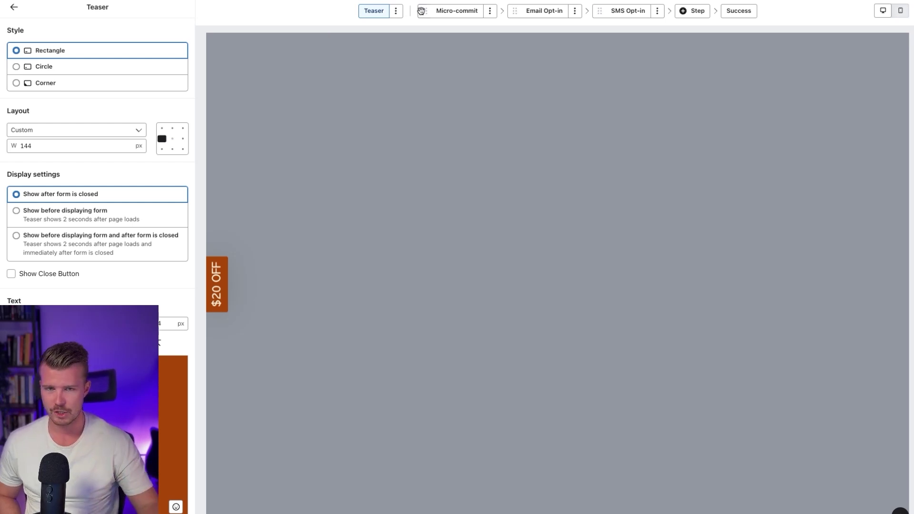
{"action": "left_click", "coordinate": [395, 14]}
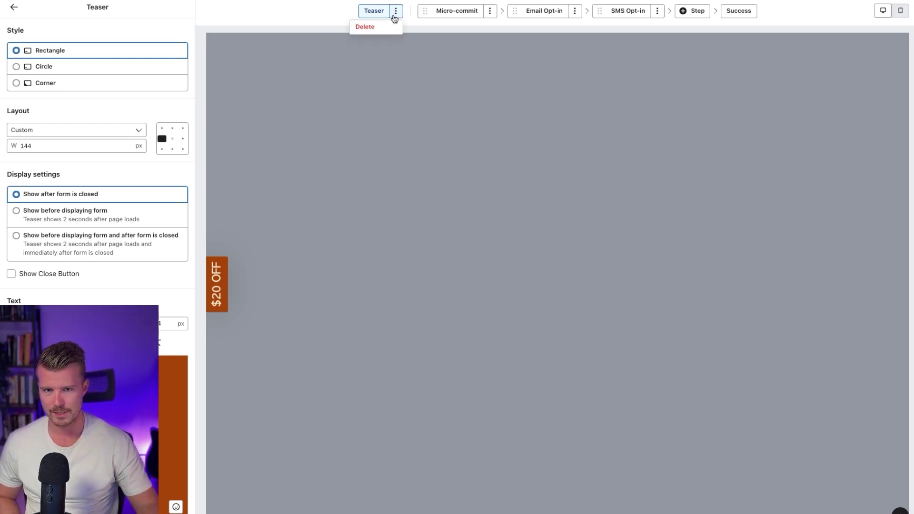
{"action": "left_click", "coordinate": [316, 24]}
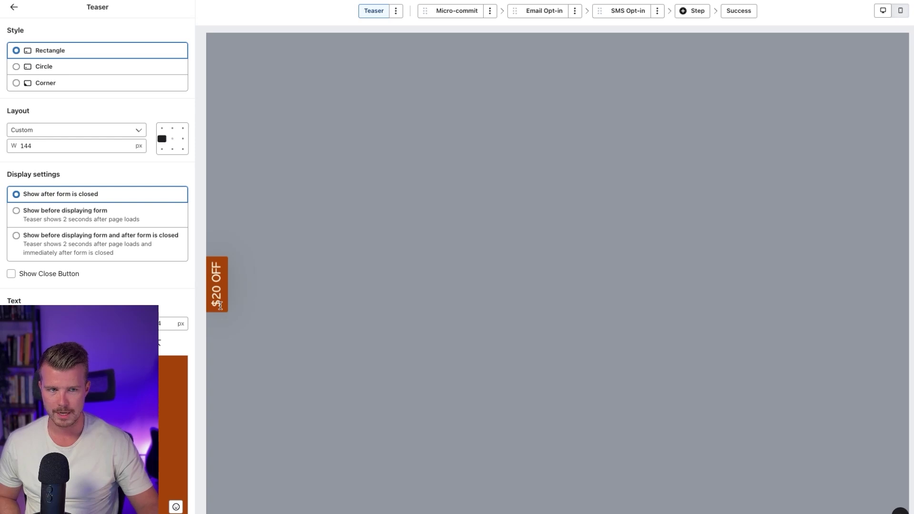
{"action": "left_click", "coordinate": [900, 11]}
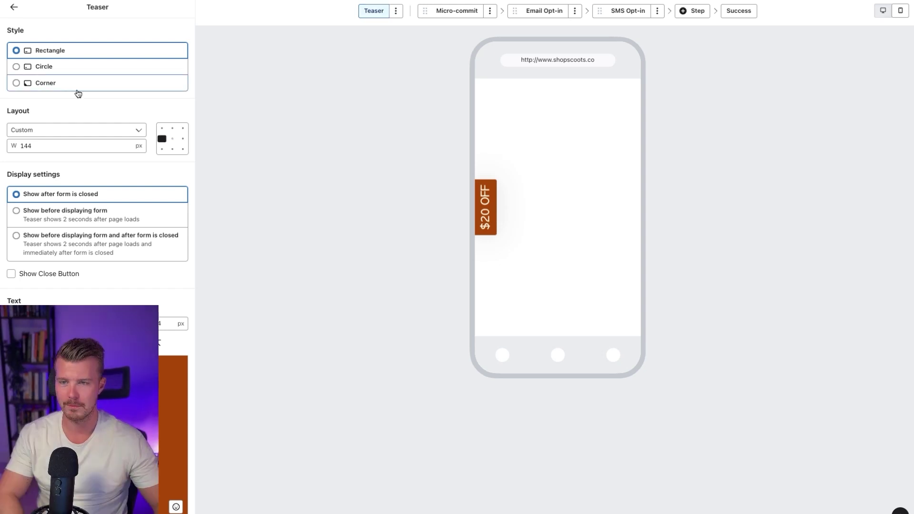
Step: Try the Circle and Corner styles for the teaser
{"action": "left_click", "coordinate": [16, 67]}
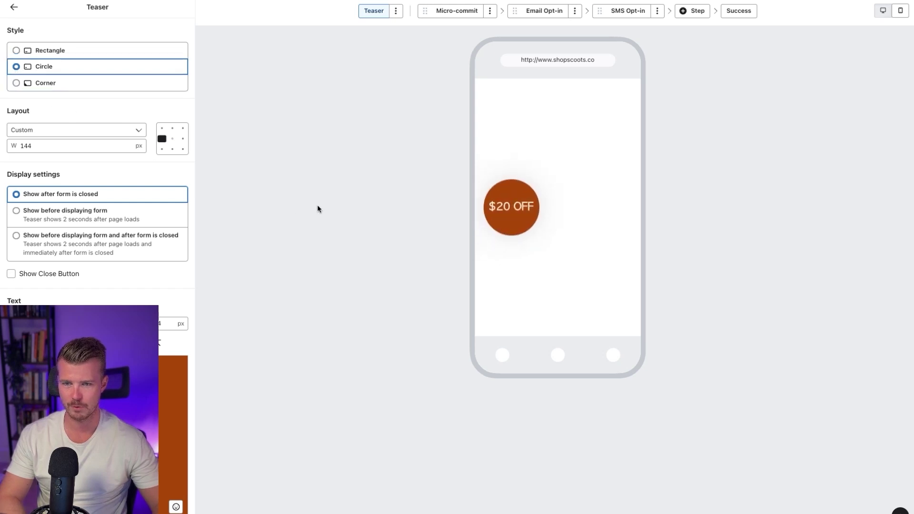
{"action": "left_click", "coordinate": [16, 82]}
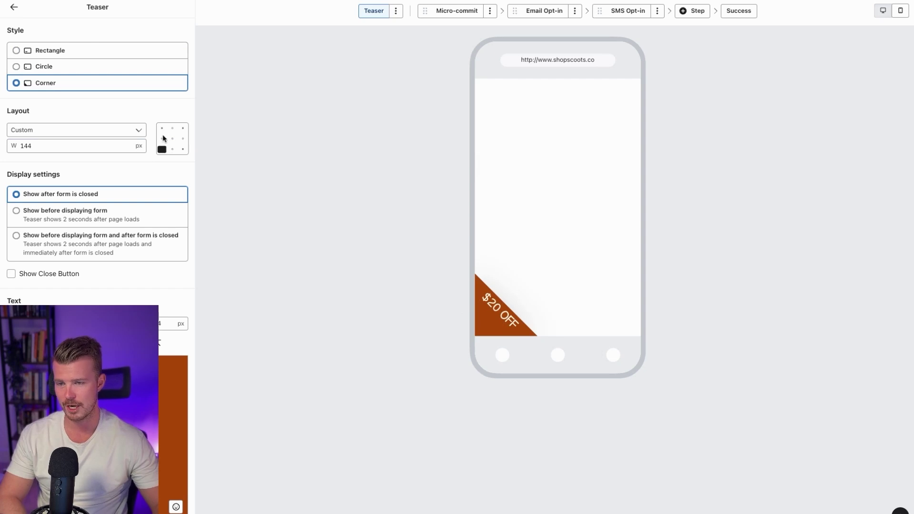
{"action": "left_click", "coordinate": [27, 150]}
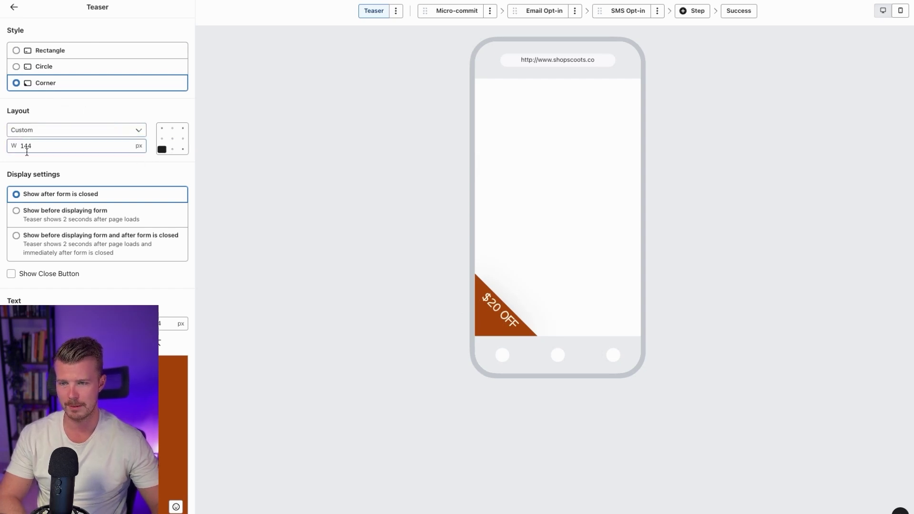
{"action": "left_click", "coordinate": [16, 67]}
{"action": "left_click", "coordinate": [16, 82]}
{"action": "left_click", "coordinate": [28, 144]}
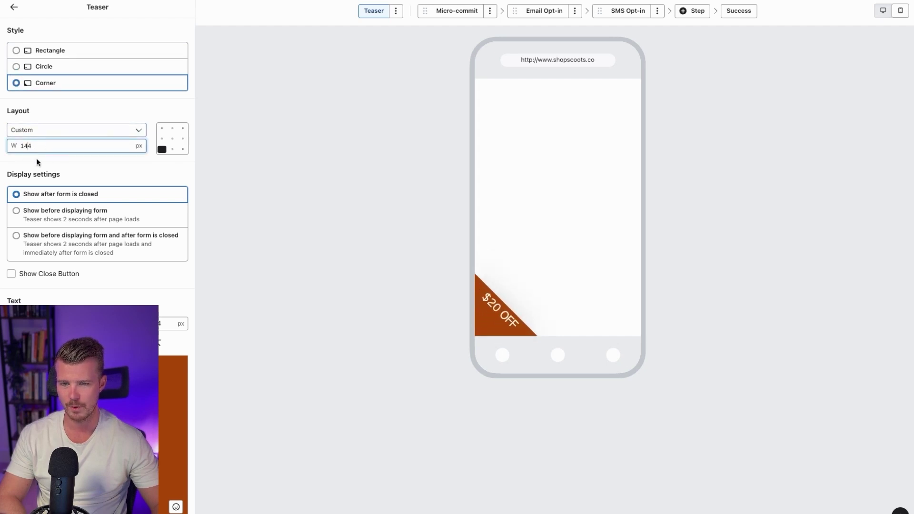
Step: Try placing the corner-style teaser at the top-left, top-right and bottom-right of the phone page
{"action": "left_click", "coordinate": [161, 128]}
{"action": "left_click", "coordinate": [183, 128]}
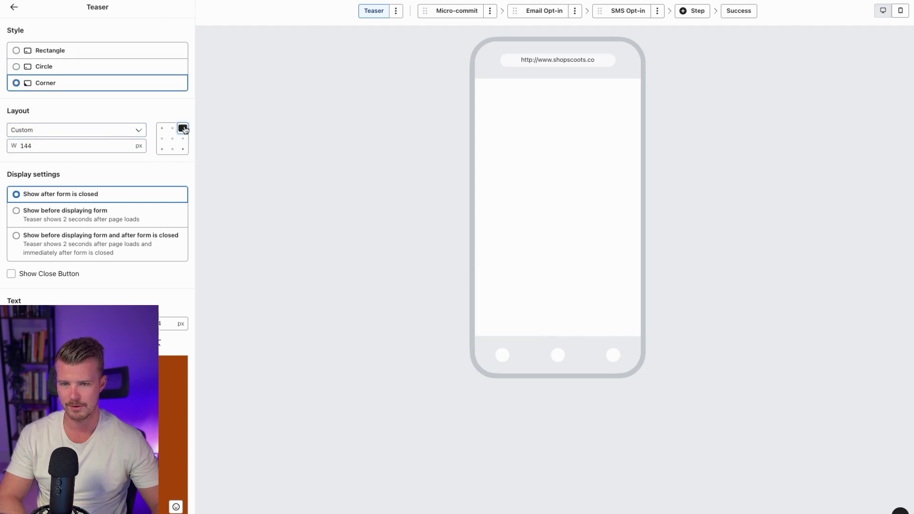
{"action": "left_click", "coordinate": [183, 149]}
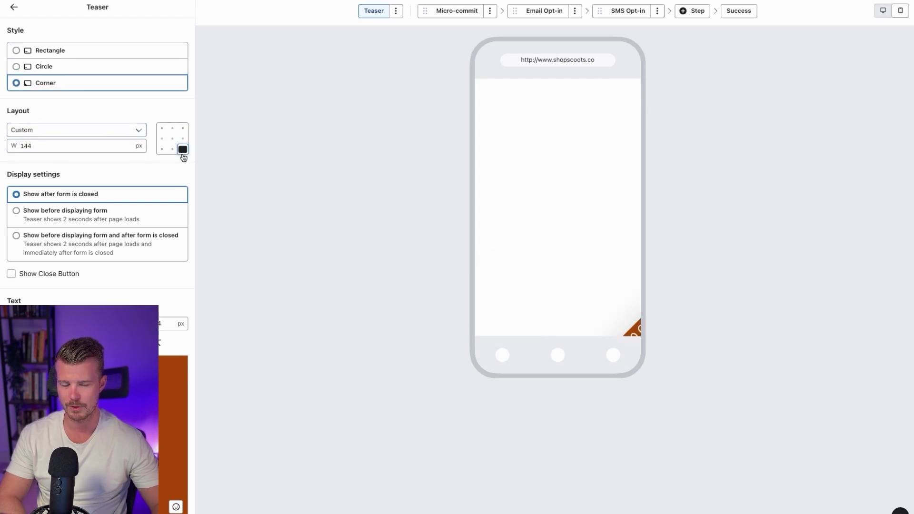
Step: Set the teaser style to Rectangle and position it at the bottom center of the page
{"action": "left_click", "coordinate": [16, 50]}
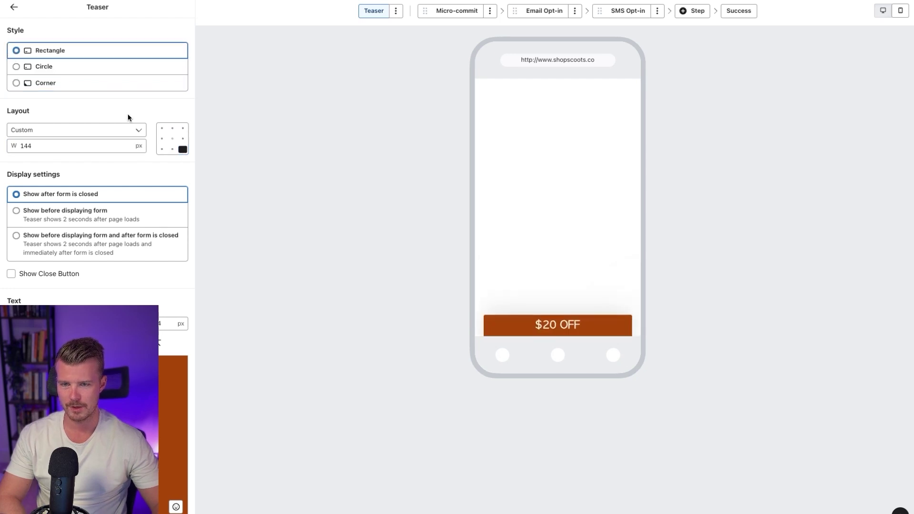
{"action": "left_click", "coordinate": [162, 138]}
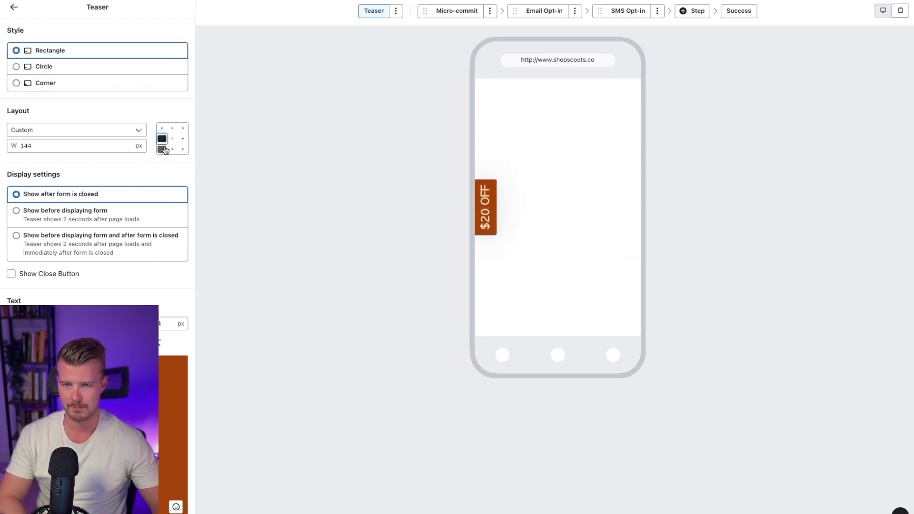
{"action": "left_click", "coordinate": [172, 149]}
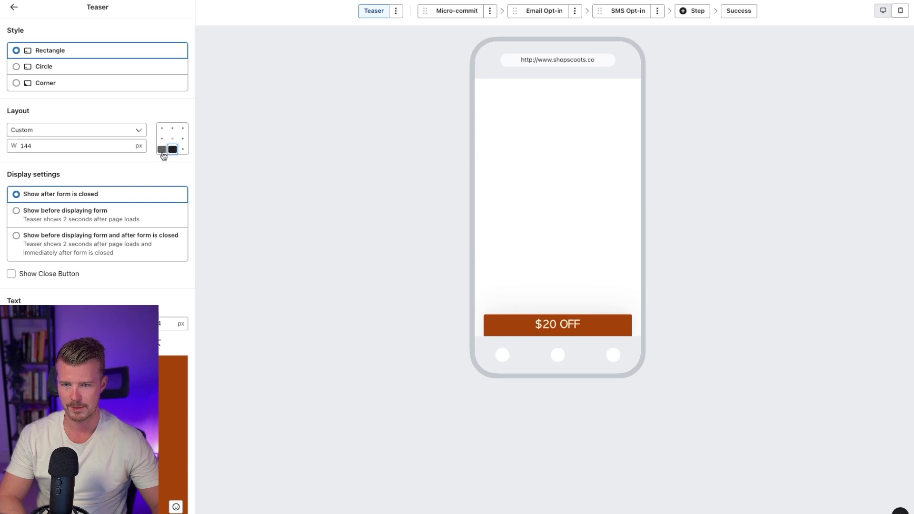
Step: Place the teaser at the bottom left of the page and check it in the desktop preview before returning to mobile
{"action": "left_click", "coordinate": [162, 150]}
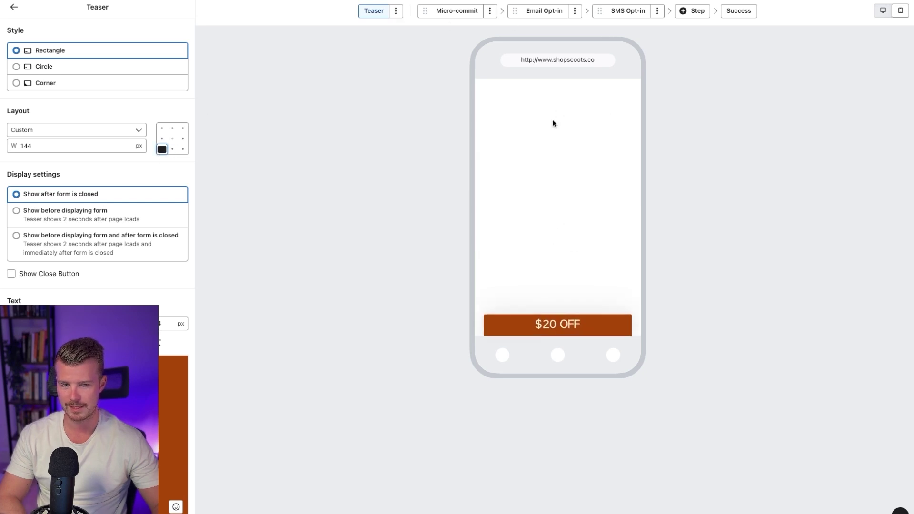
{"action": "left_click", "coordinate": [883, 11]}
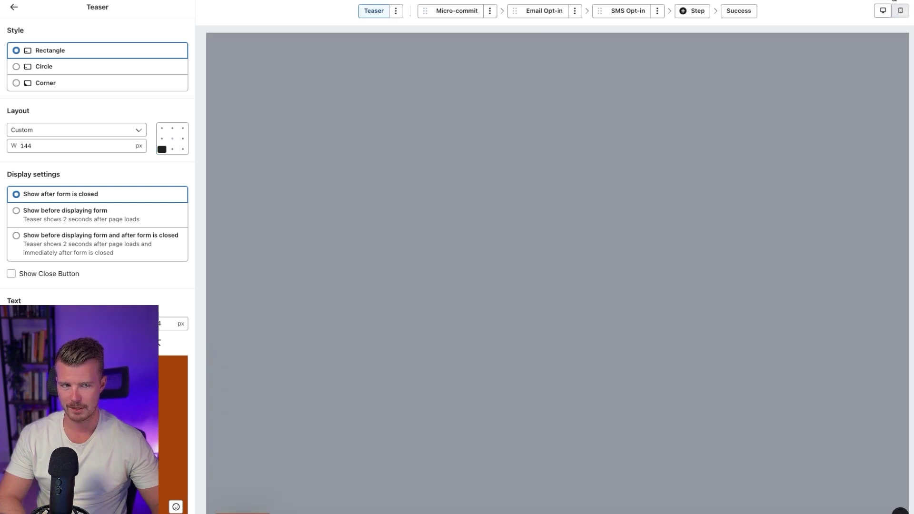
{"action": "left_click", "coordinate": [900, 10]}
Step: Try a teaser width of 50 px and check it in the desktop preview
{"action": "left_click", "coordinate": [26, 140]}
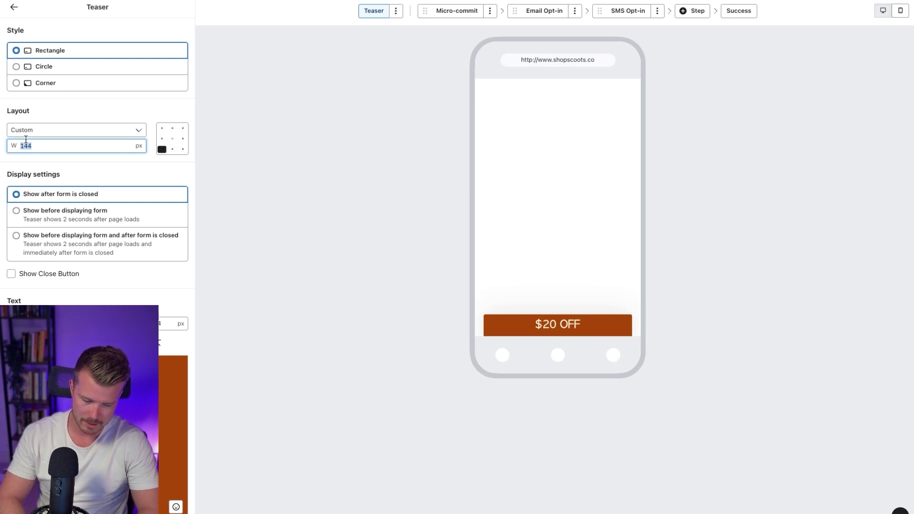
{"action": "type", "text": "50"}
{"action": "left_click", "coordinate": [79, 117]}
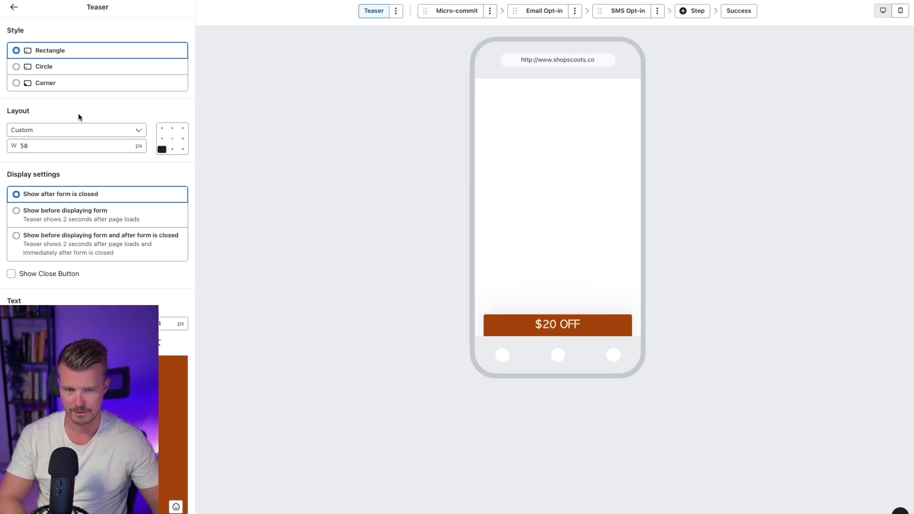
{"action": "left_click", "coordinate": [883, 10]}
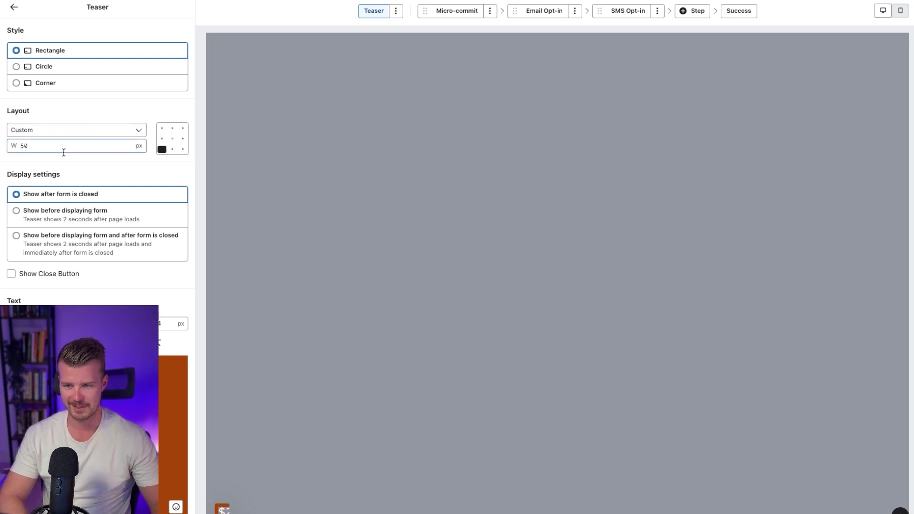
Step: Set the teaser's width to 100 px and enable its close button
{"action": "left_click", "coordinate": [45, 146]}
{"action": "key", "text": "BackSpace"}
{"action": "key", "text": "BackSpace"}
{"action": "type", "text": "100"}
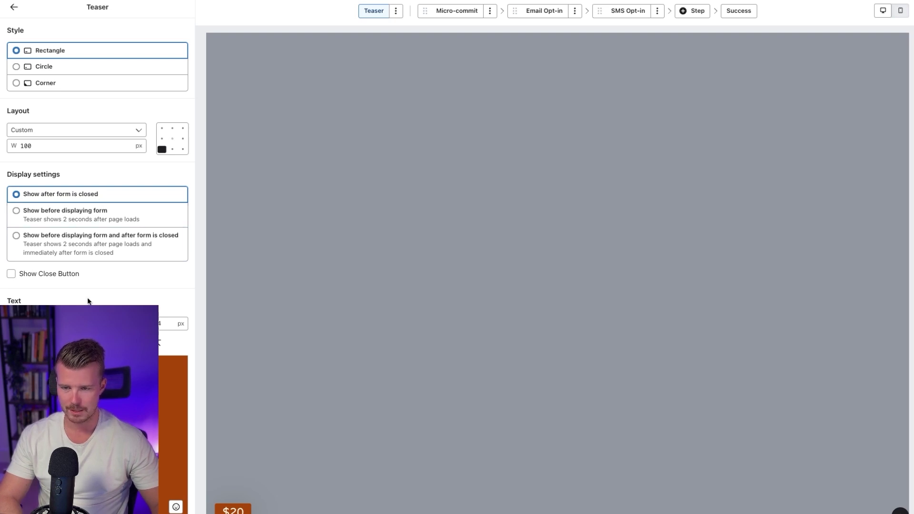
{"action": "left_click", "coordinate": [19, 275]}
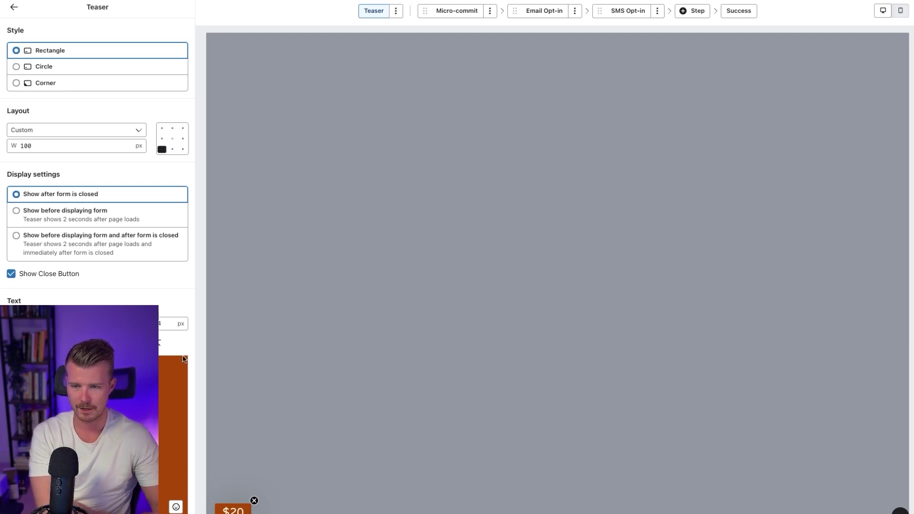
Step: Delete the teaser from the form
{"action": "left_click", "coordinate": [396, 10]}
{"action": "left_click", "coordinate": [388, 26]}
{"action": "left_click", "coordinate": [571, 280]}
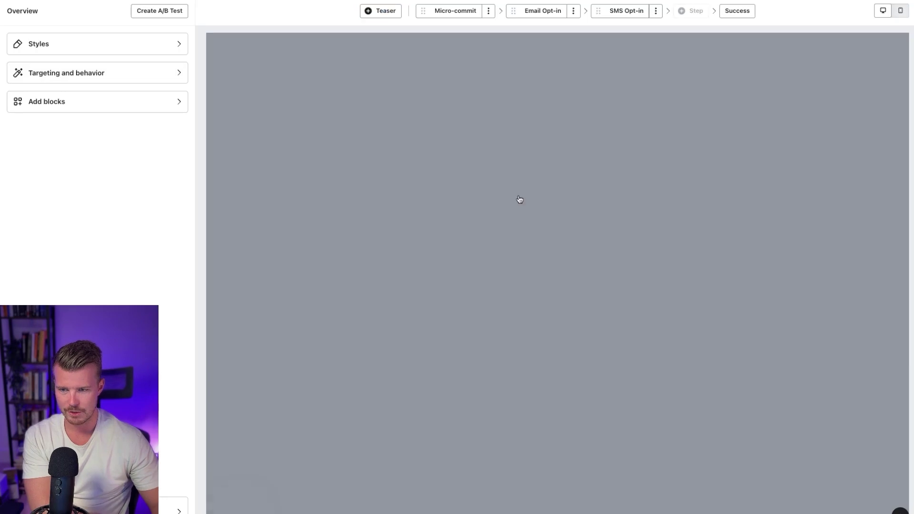
Step: Open the Micro-commit step and inspect the click actions of the claim and "NO, THANKS!" buttons
{"action": "left_click", "coordinate": [452, 11]}
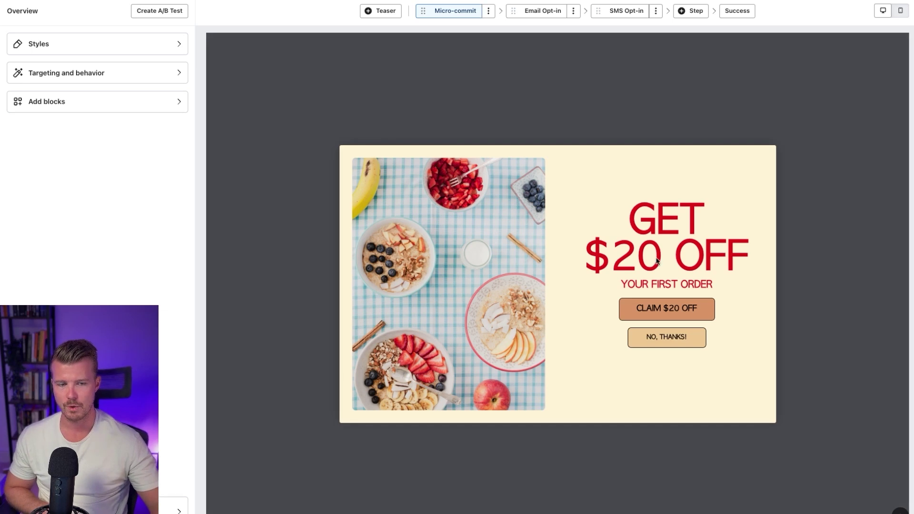
{"action": "left_click", "coordinate": [690, 308]}
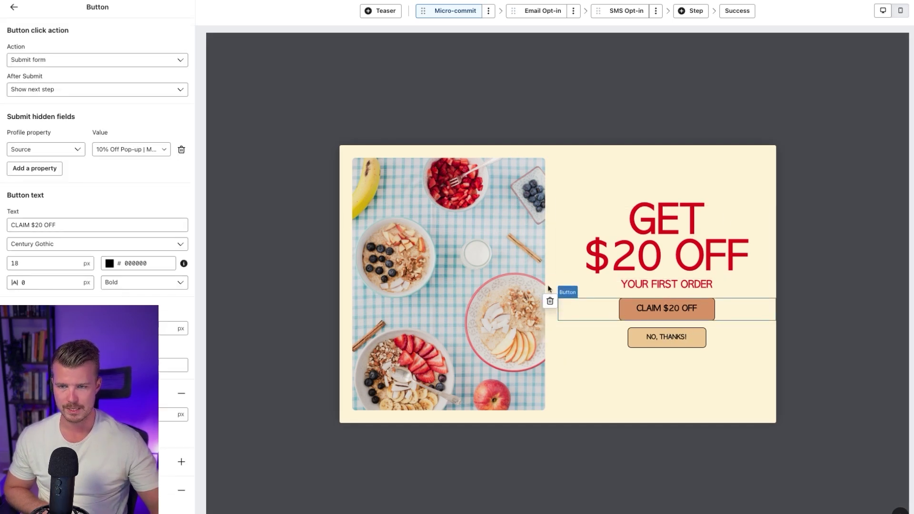
{"action": "left_click", "coordinate": [654, 342]}
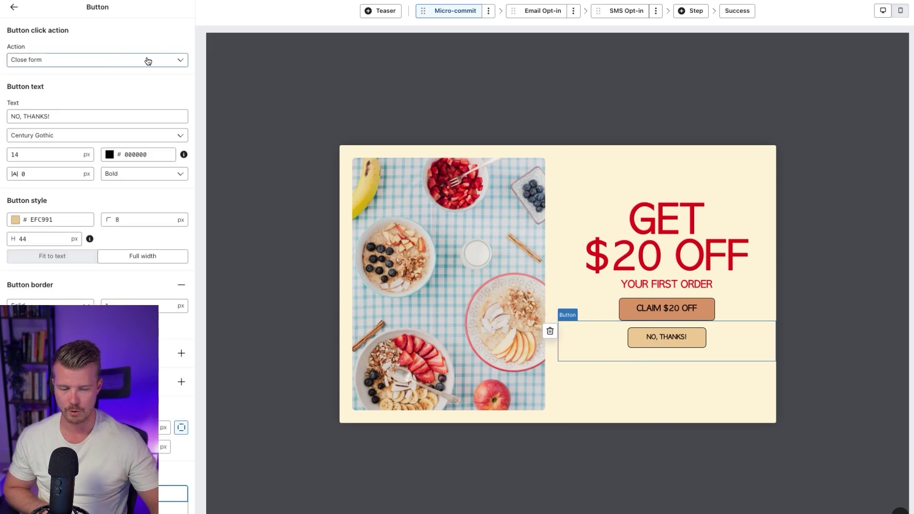
Step: Replace the Micro-commit heading text with "This is the OFFER"
{"action": "left_click", "coordinate": [594, 234]}
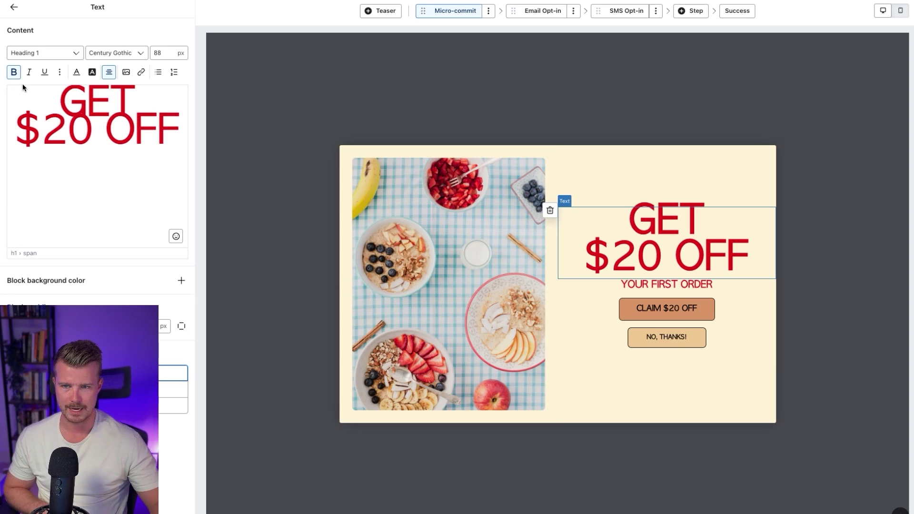
{"action": "left_click_drag", "start_coordinate": [23, 95], "coordinate": [175, 180]}
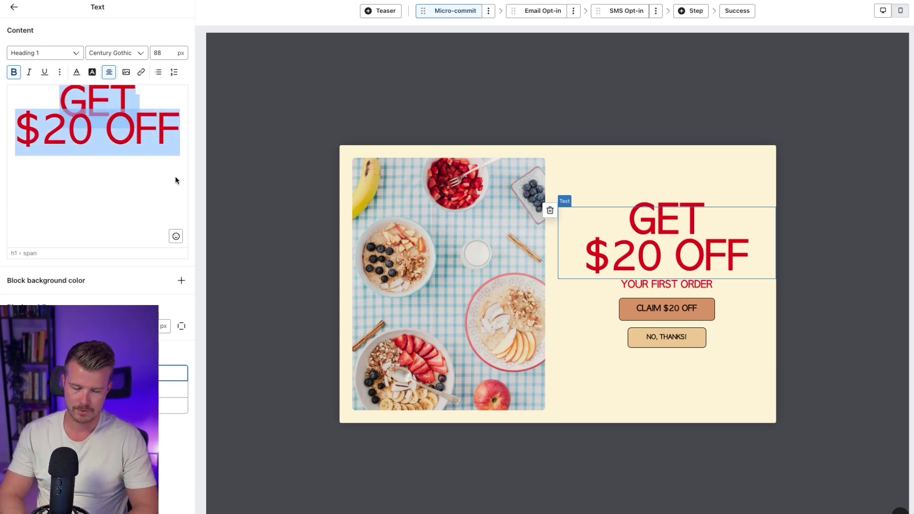
{"action": "type", "text": "fce"}
{"action": "key", "text": "BackSpace"}
{"action": "key", "text": "BackSpace"}
{"action": "key", "text": "BackSpace"}
{"action": "type", "text": "Thi"}
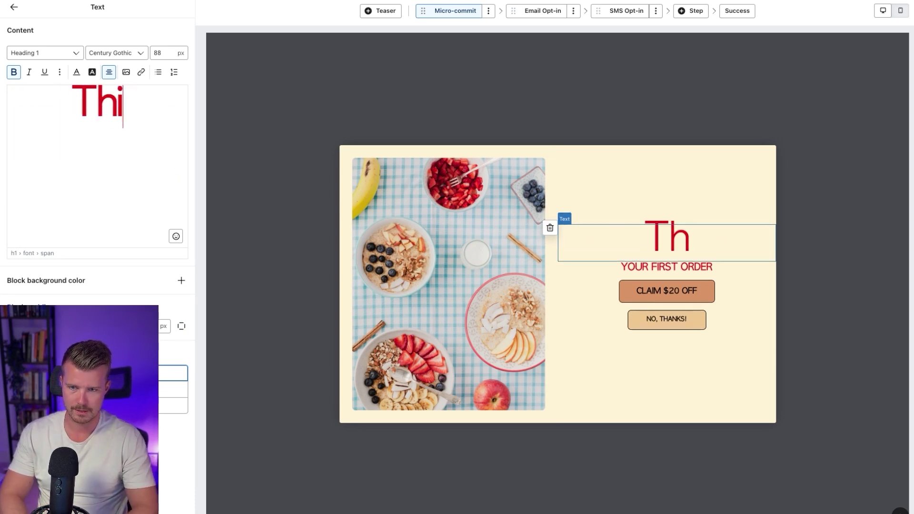
{"action": "type", "text": "s is the OFFER"}
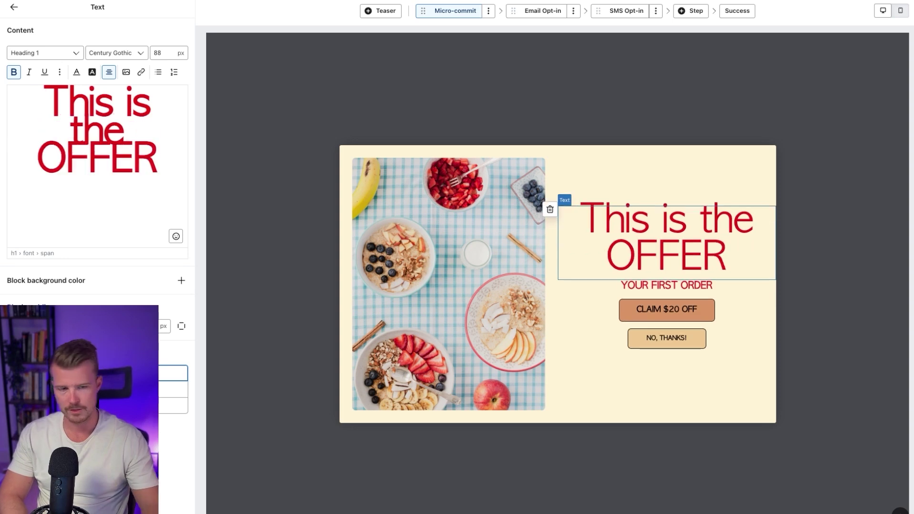
Step: Change the Micro-commit heading text to "Get 10% Off"
{"action": "left_click", "coordinate": [678, 284]}
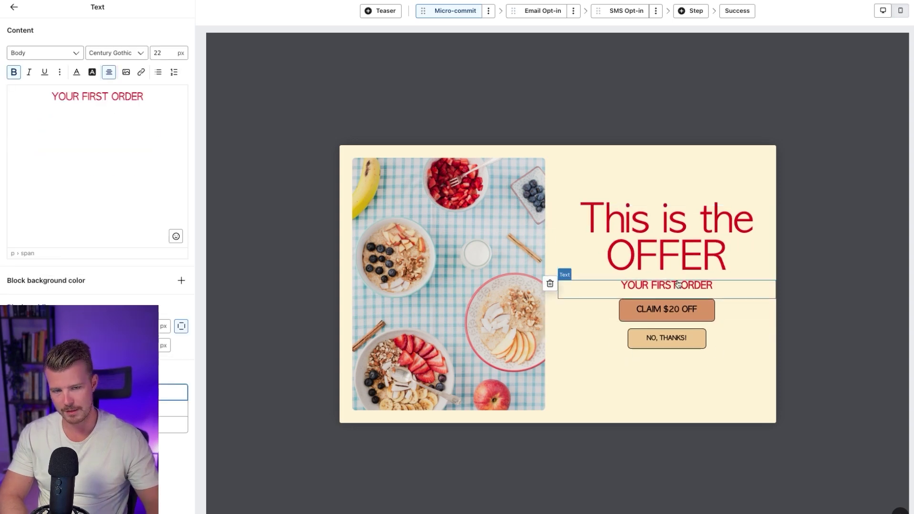
{"action": "triple_click", "coordinate": [90, 97]}
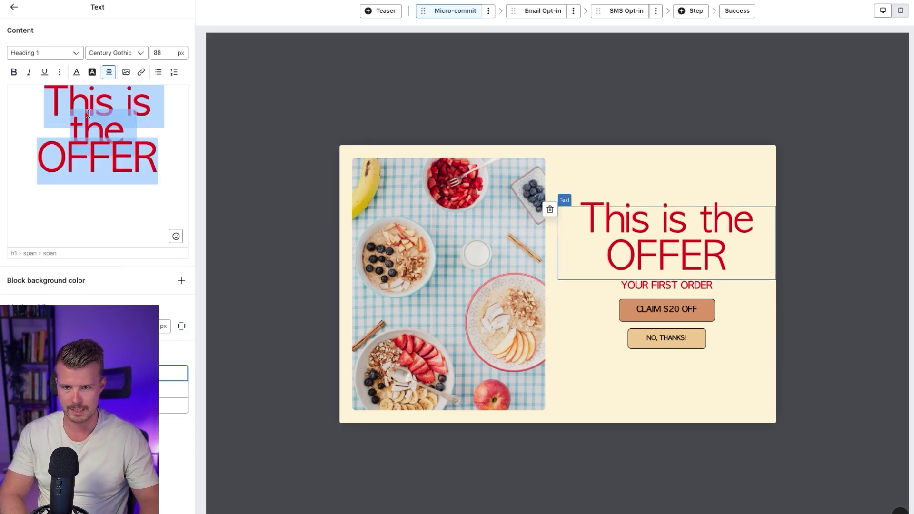
{"action": "type", "text": "Get"}
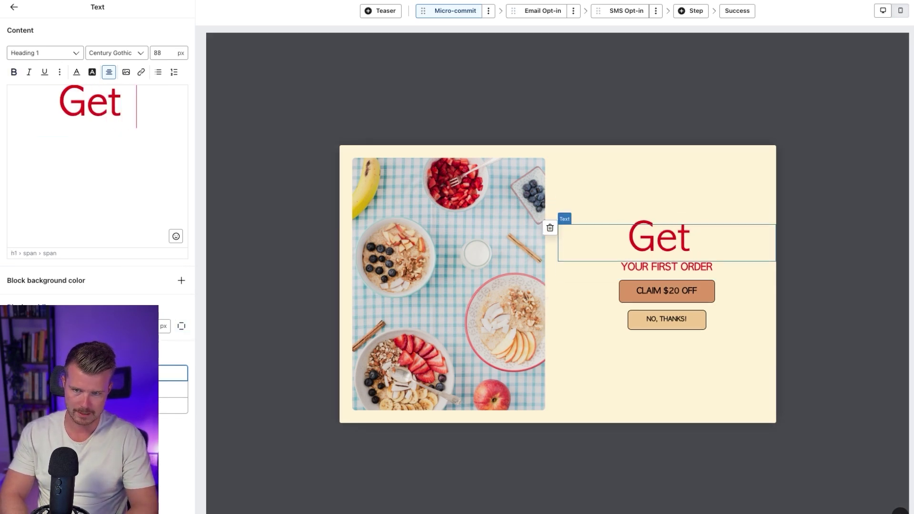
{"action": "type", "text": " 10% Off"}
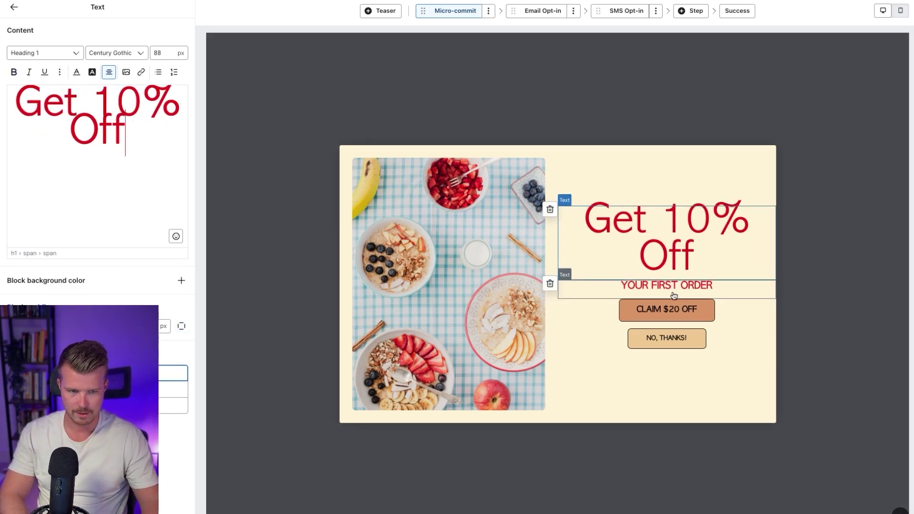
Step: Set the font size of the whole "Get 10% Off" heading to 80 px
{"action": "left_click", "coordinate": [673, 294]}
{"action": "left_click", "coordinate": [671, 239]}
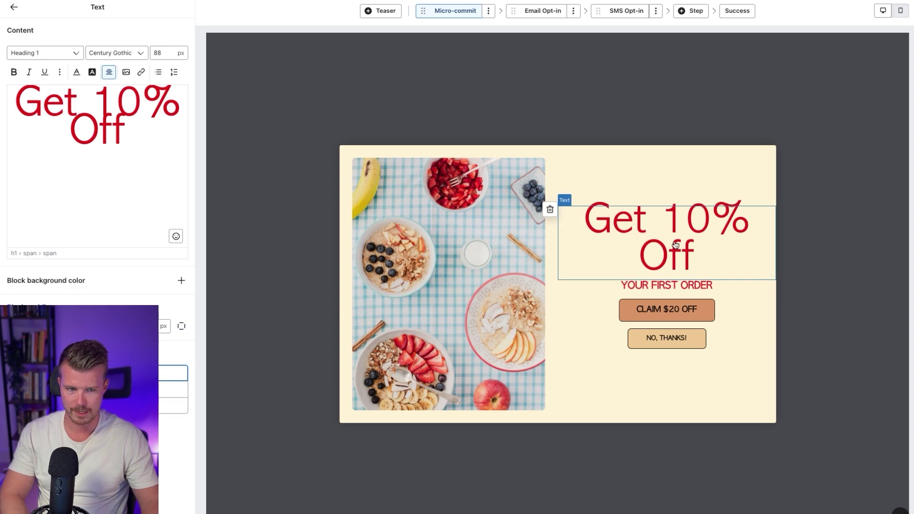
{"action": "key", "text": "ctrl+a"}
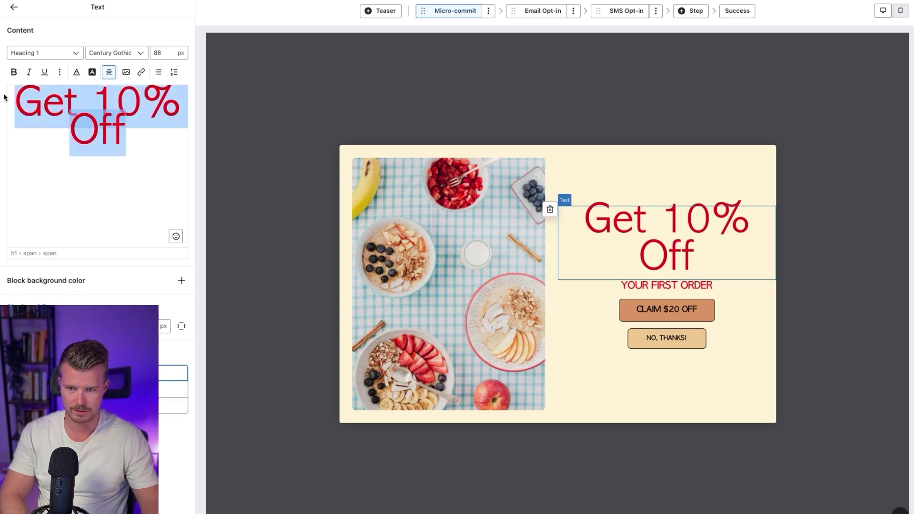
{"action": "left_click", "coordinate": [168, 52]}
{"action": "type", "text": "80"}
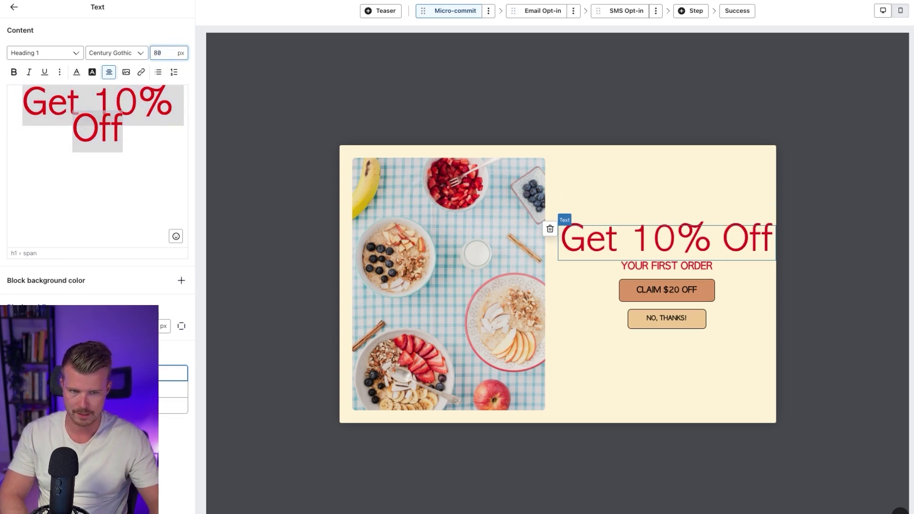
Step: Try a font size of 60 px for the "Get 10% Off" heading and compare it with the subheading
{"action": "key", "text": "BackSpace"}
{"action": "key", "text": "BackSpace"}
{"action": "type", "text": "60"}
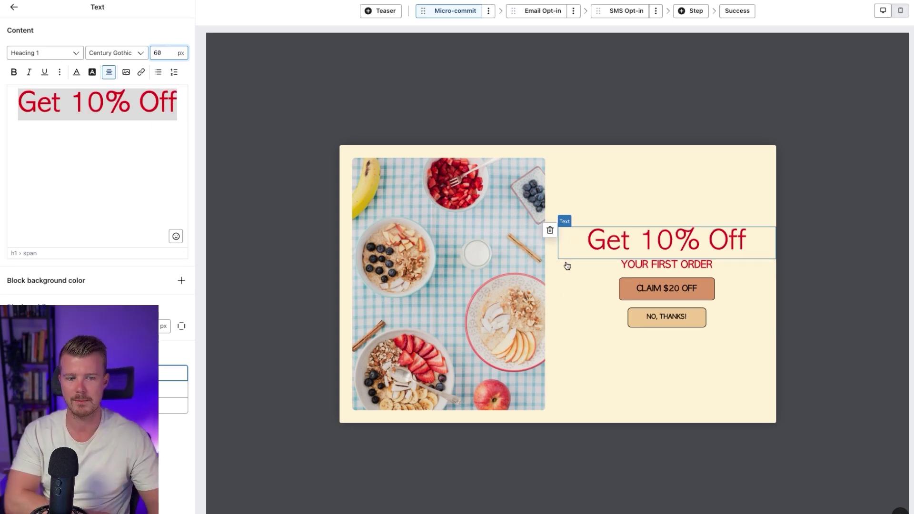
{"action": "left_click", "coordinate": [619, 248]}
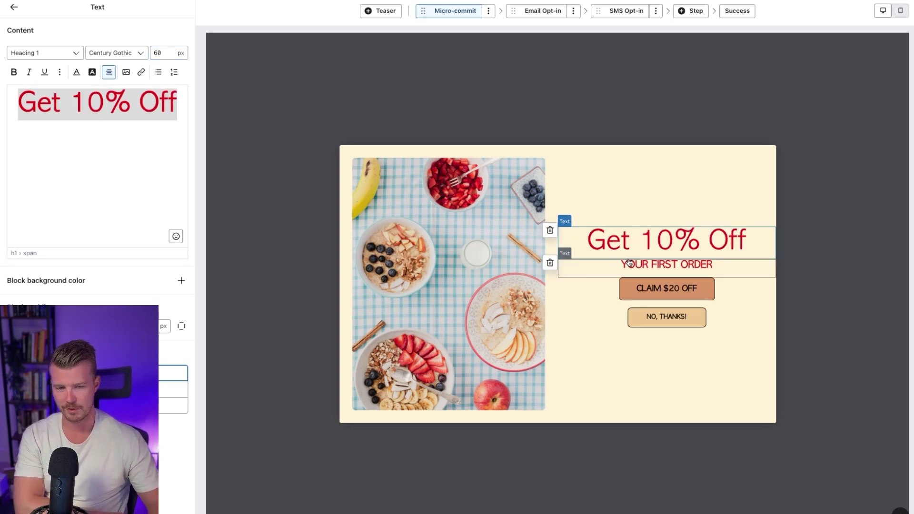
{"action": "left_click", "coordinate": [629, 263]}
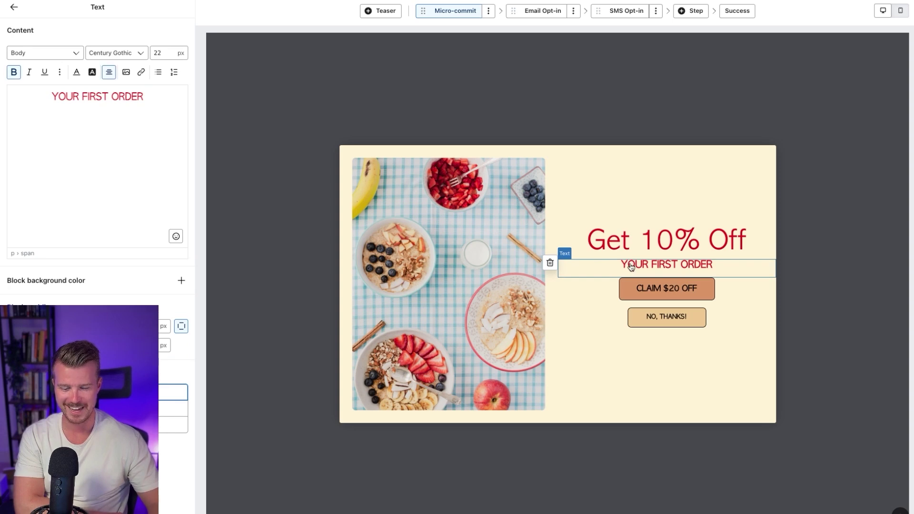
{"action": "left_click", "coordinate": [654, 249]}
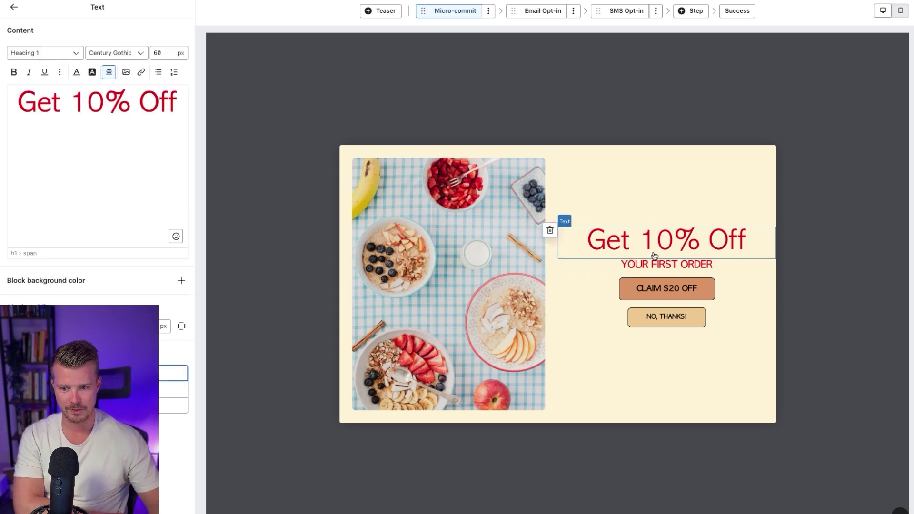
{"action": "left_click", "coordinate": [622, 128]}
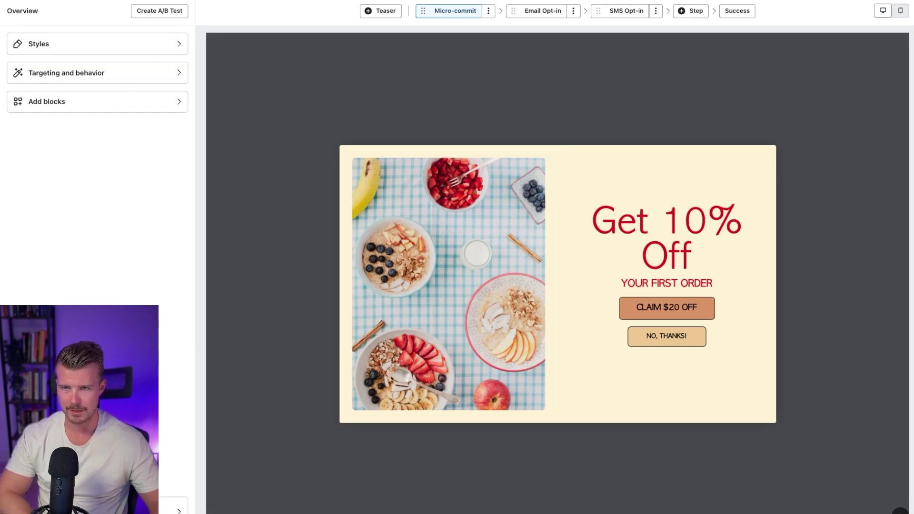
Step: In the form's targeting and behavior settings, restrict its display to mobile devices only
{"action": "left_click", "coordinate": [102, 76]}
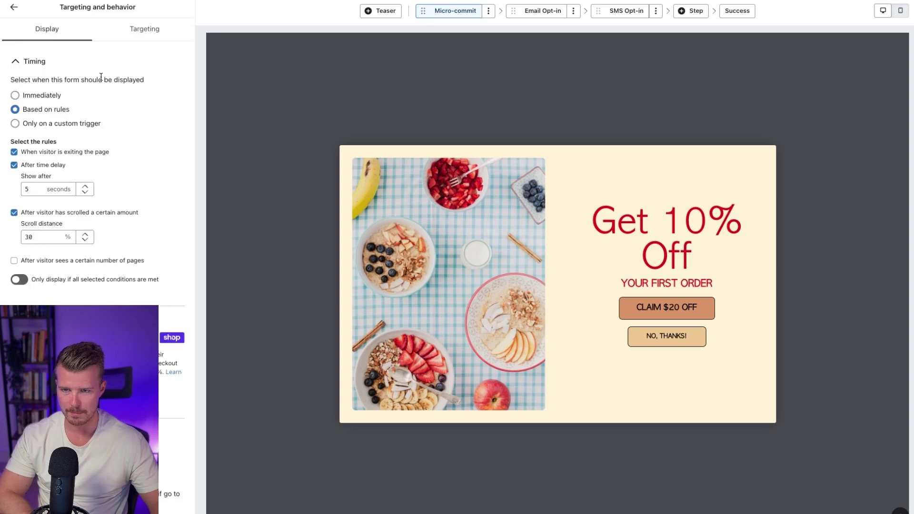
{"action": "scroll", "coordinate": [114, 143], "scroll_direction": "down", "scroll_amount": 10}
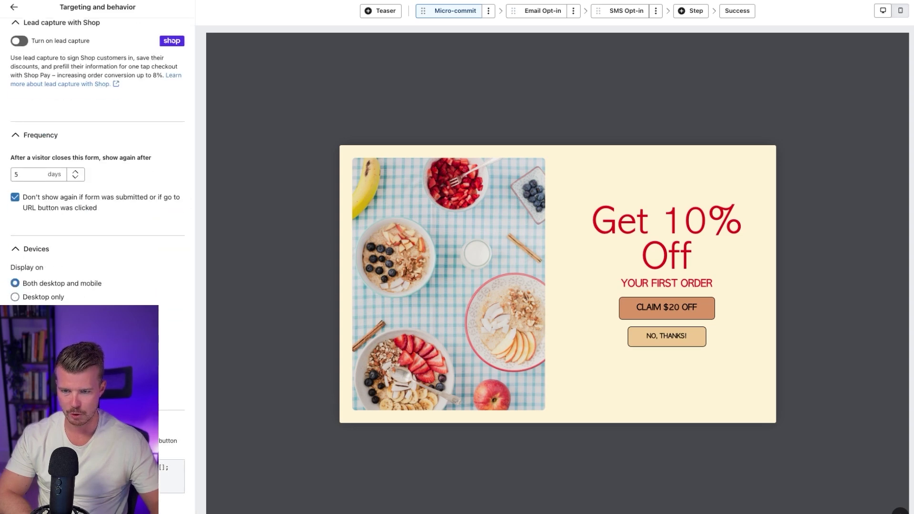
{"action": "left_click", "coordinate": [15, 310]}
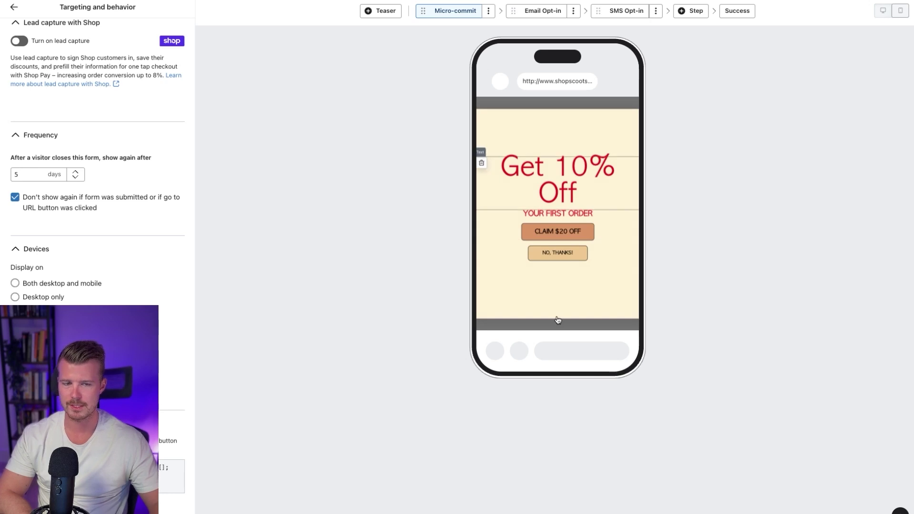
Step: Open the form's style settings and review the available form types
{"action": "left_click", "coordinate": [542, 173]}
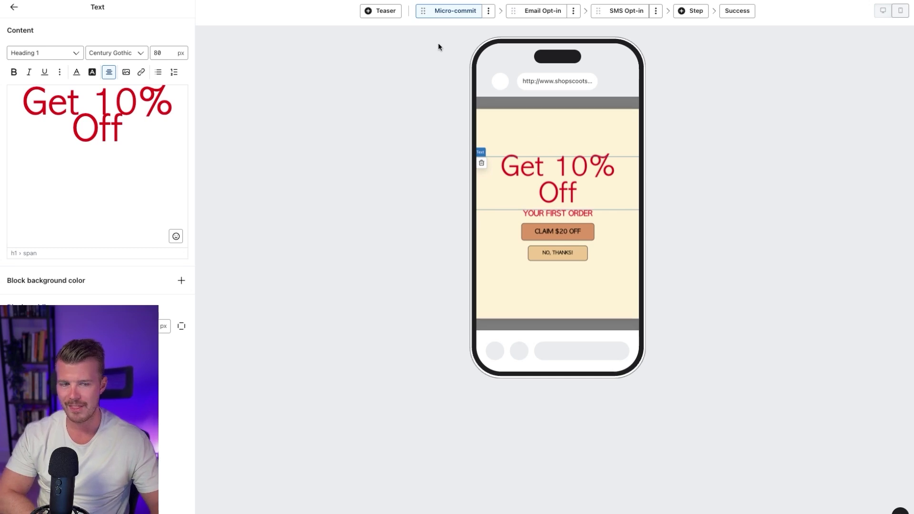
{"action": "left_click", "coordinate": [14, 7]}
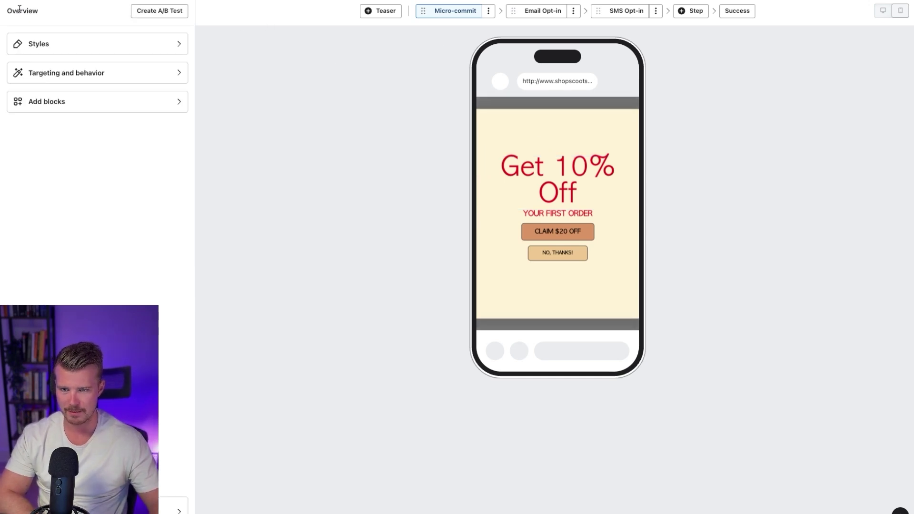
{"action": "left_click", "coordinate": [167, 48]}
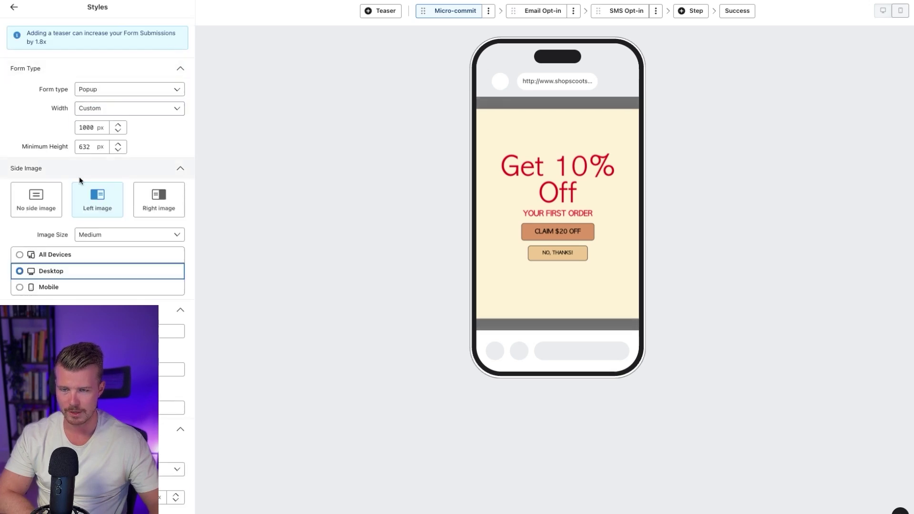
{"action": "left_click", "coordinate": [110, 93]}
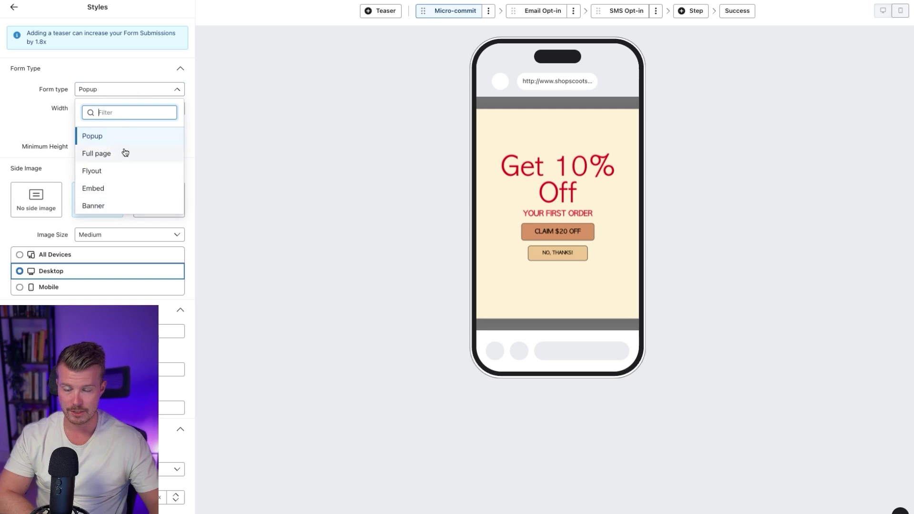
{"action": "left_click", "coordinate": [11, 127]}
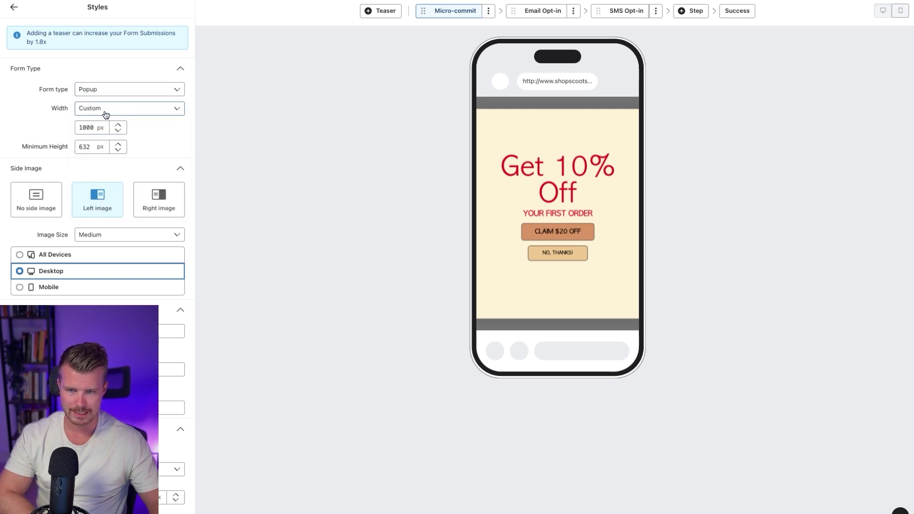
Step: Try custom popup widths of 700 px and 600 px, the latter with a minimum height of 400 px
{"action": "double_click", "coordinate": [93, 129]}
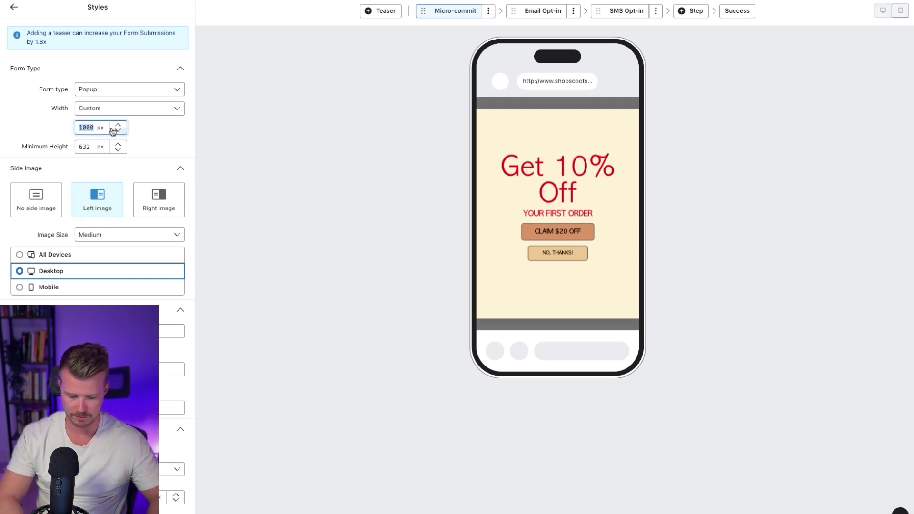
{"action": "type", "text": "700"}
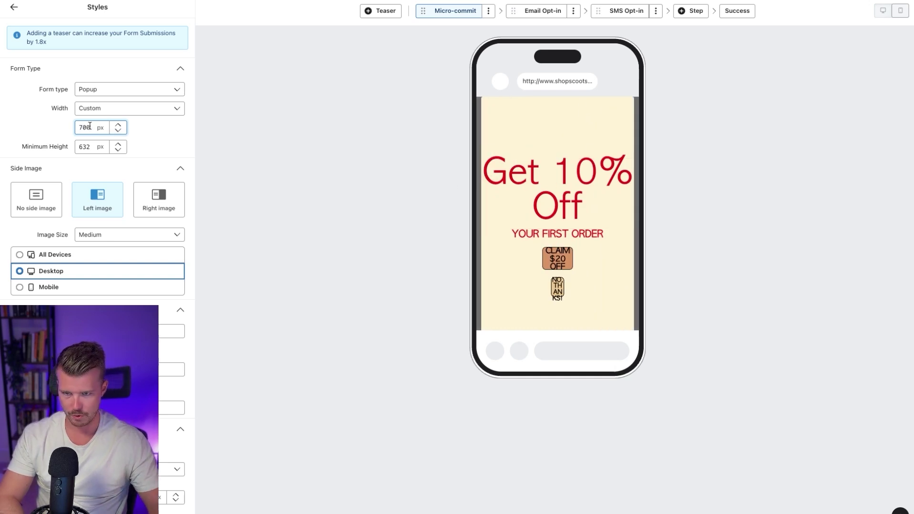
{"action": "left_click", "coordinate": [130, 129]}
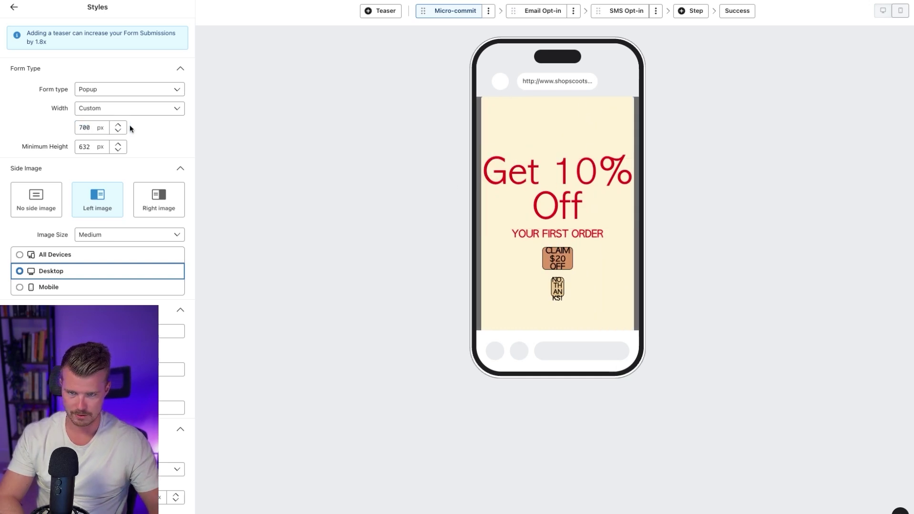
{"action": "double_click", "coordinate": [99, 128]}
{"action": "type", "text": "600"}
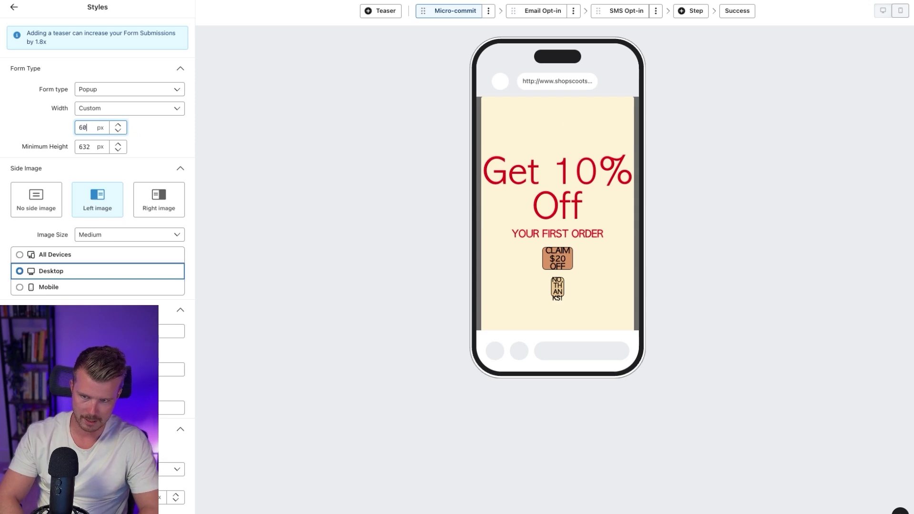
{"action": "double_click", "coordinate": [88, 147]}
{"action": "type", "text": "400"}
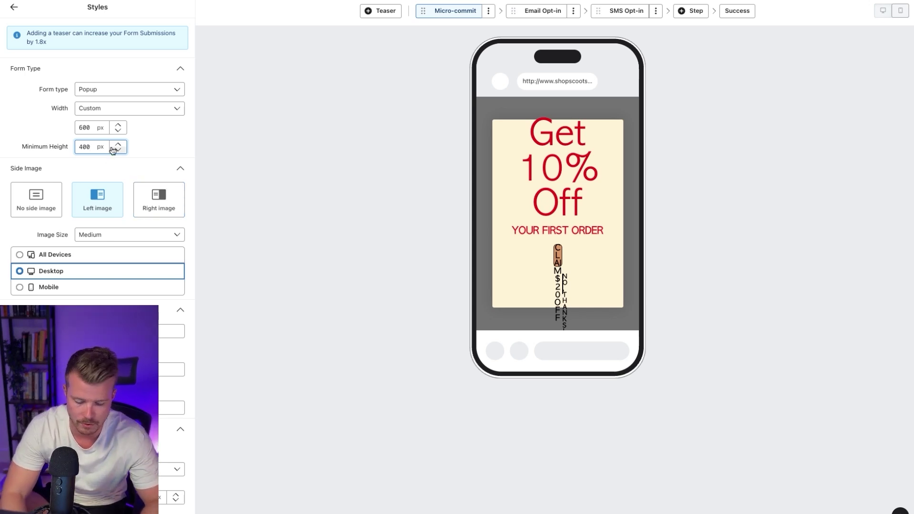
Step: Undo the minimum height change and restore the popup's custom width to 1000 px
{"action": "key", "text": "ctrl+z"}
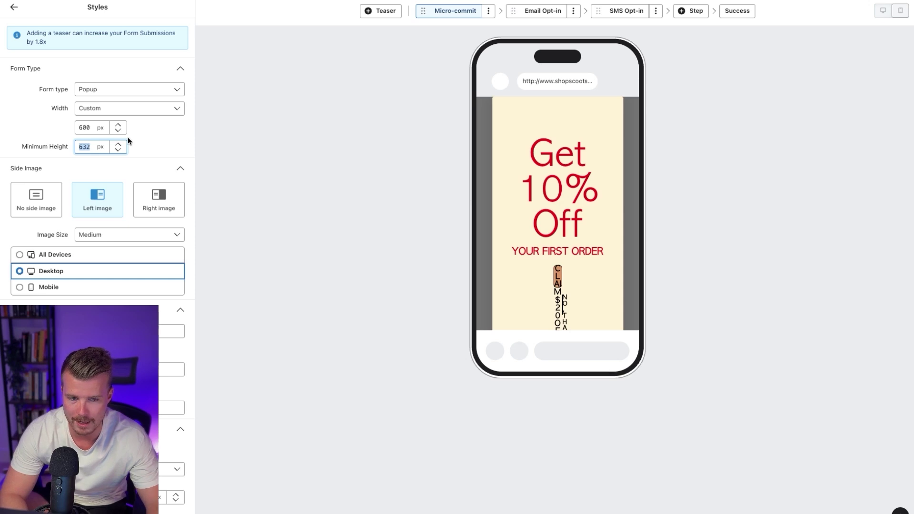
{"action": "left_click", "coordinate": [87, 132]}
{"action": "key", "text": "Up"}
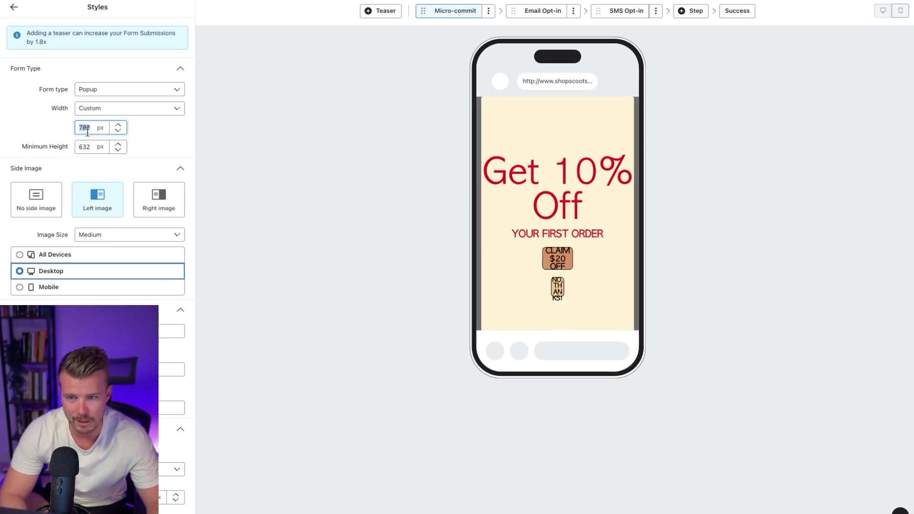
{"action": "type", "text": "000"}
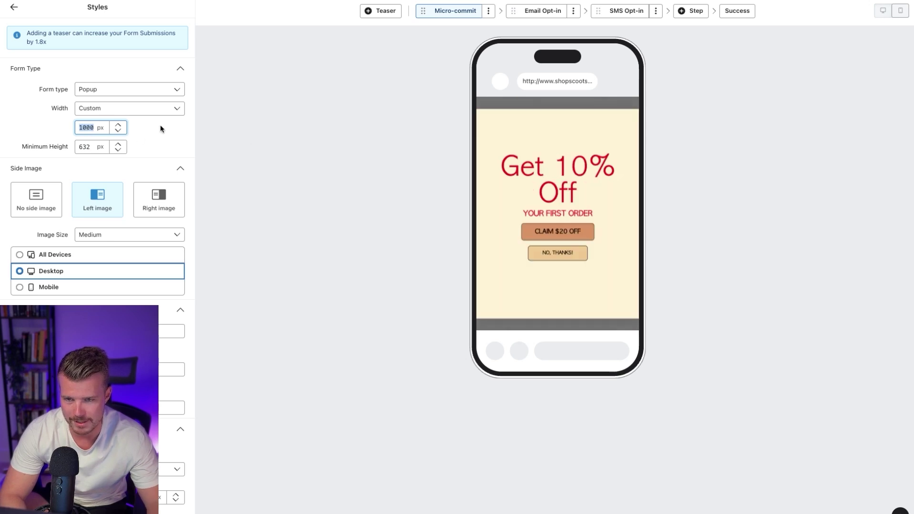
{"action": "left_click", "coordinate": [86, 173]}
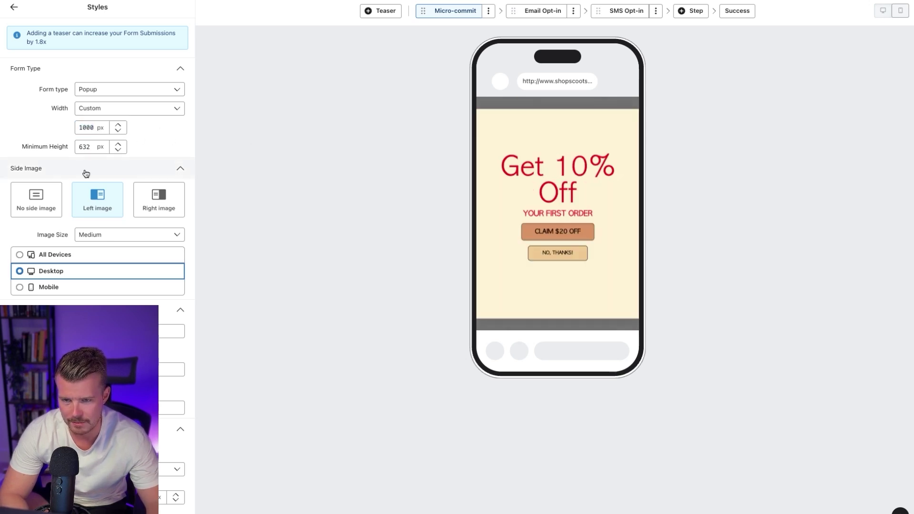
Step: Try displaying the left side image on mobile, and switch it back to desktop
{"action": "scroll", "coordinate": [86, 173], "scroll_direction": "down", "scroll_amount": 1}
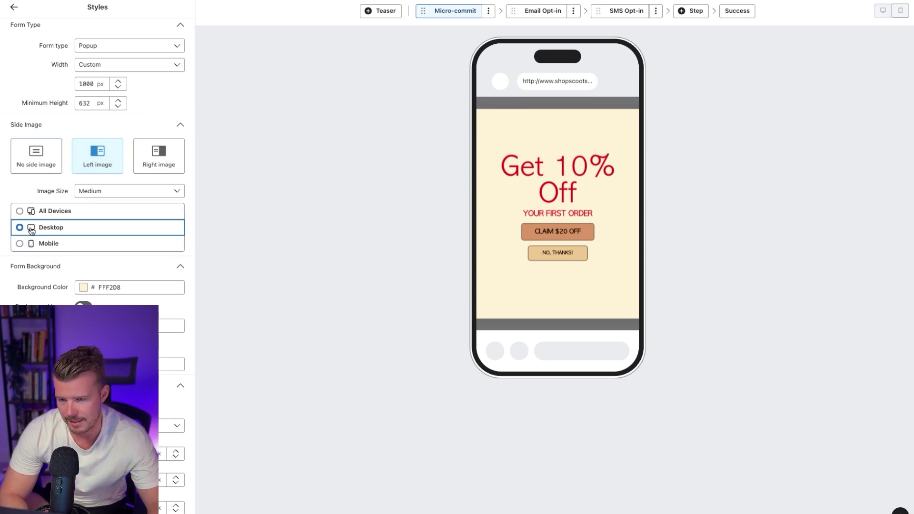
{"action": "left_click", "coordinate": [20, 244]}
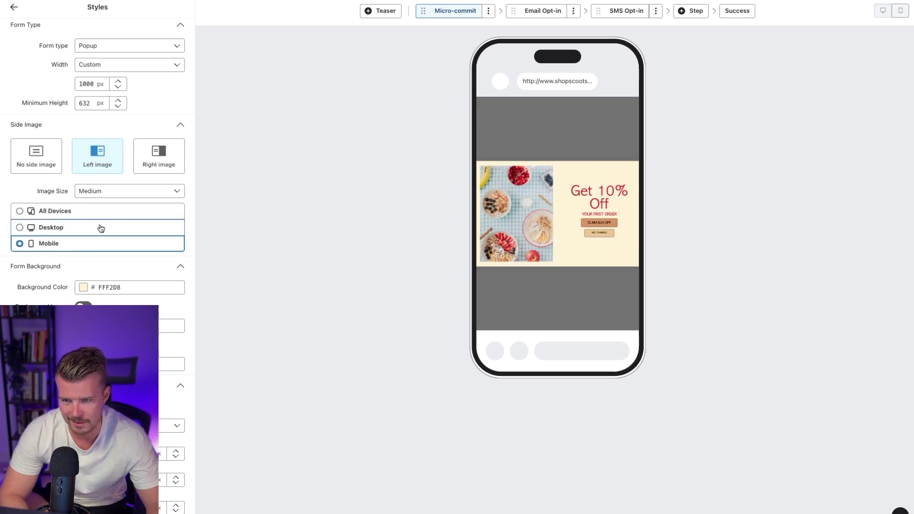
{"action": "left_click", "coordinate": [19, 229]}
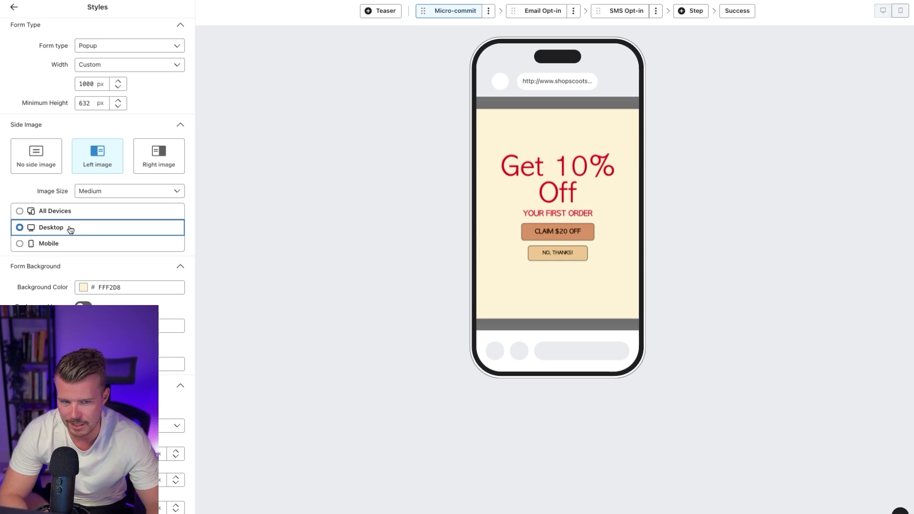
Step: Try several shades for the form's background color and settle on the beige DFCFB4
{"action": "scroll", "coordinate": [70, 230], "scroll_direction": "down", "scroll_amount": 2}
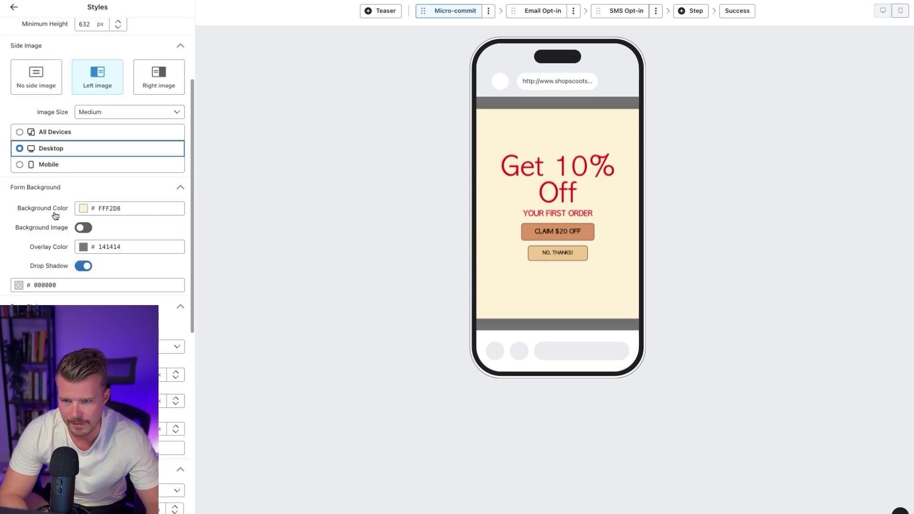
{"action": "double_click", "coordinate": [118, 208]}
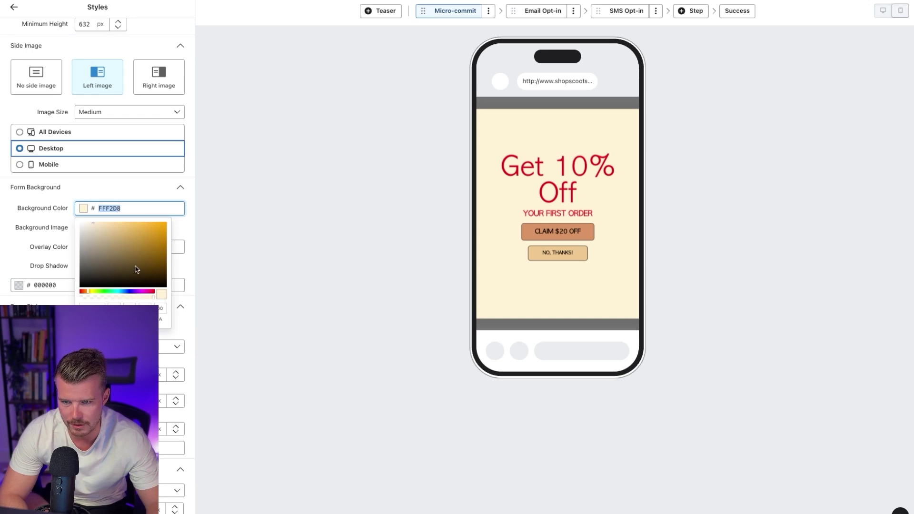
{"action": "left_click", "coordinate": [133, 274]}
{"action": "left_click", "coordinate": [102, 268]}
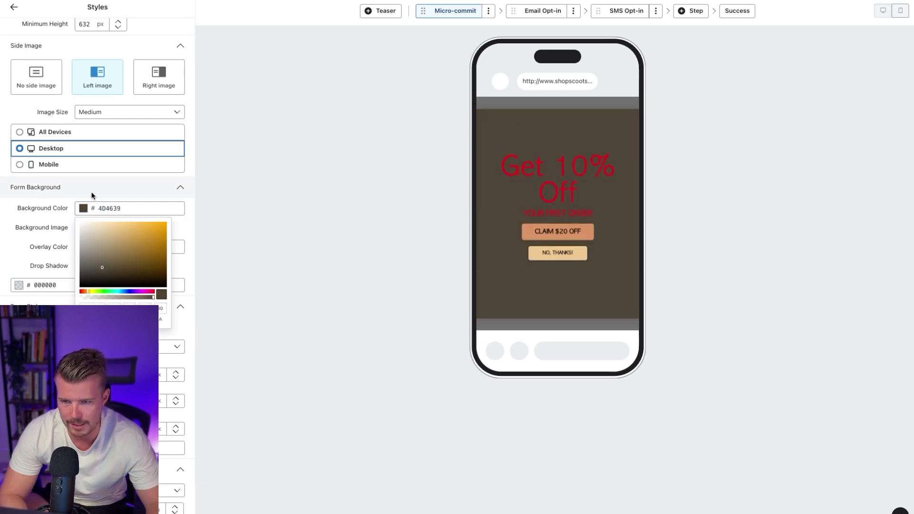
{"action": "left_click", "coordinate": [118, 232]}
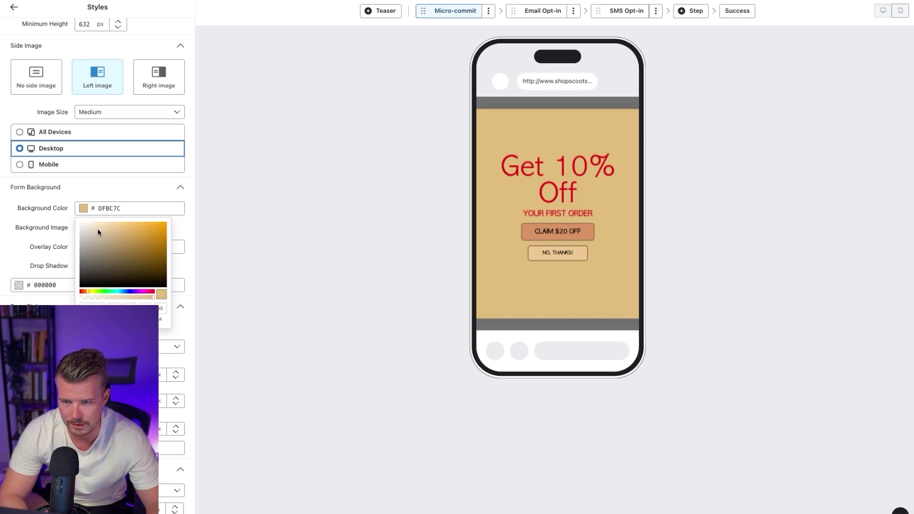
{"action": "left_click", "coordinate": [96, 230]}
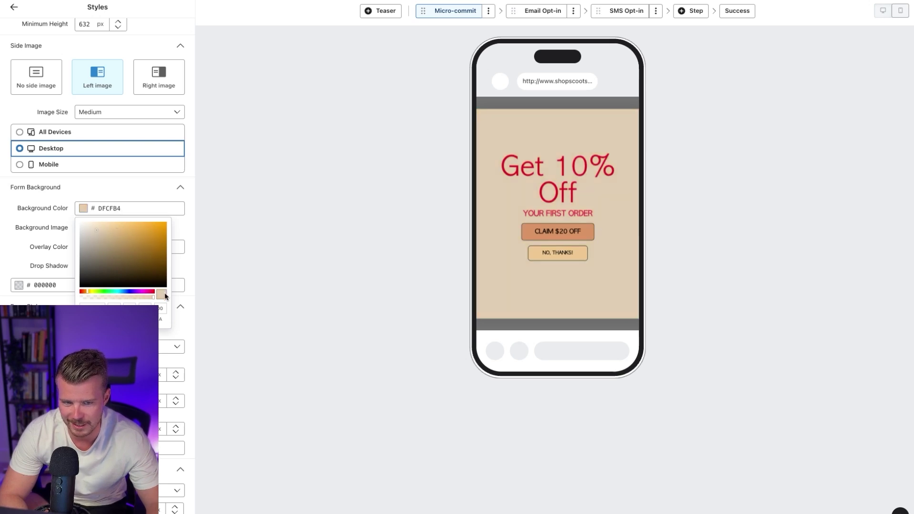
Step: Enable the form's background image option to see its upload area, and disable it again
{"action": "left_click", "coordinate": [42, 224]}
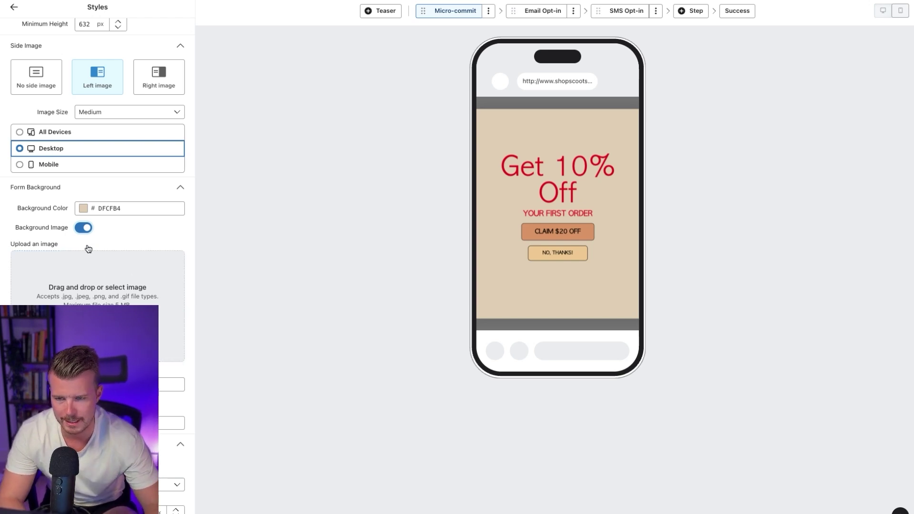
{"action": "left_click", "coordinate": [84, 227]}
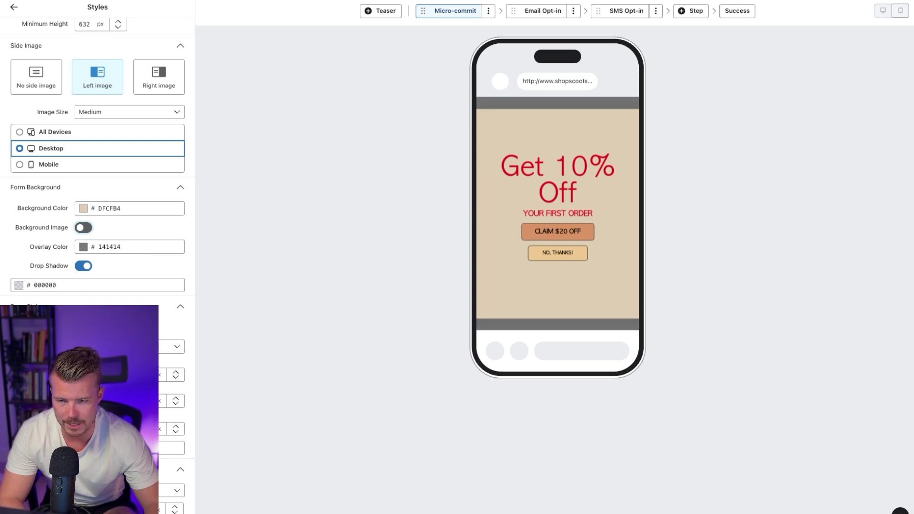
Step: Check how the background looks on the Email Opt-in step and return to the Micro-commit step's style settings
{"action": "scroll", "coordinate": [91, 276], "scroll_direction": "down", "scroll_amount": 3}
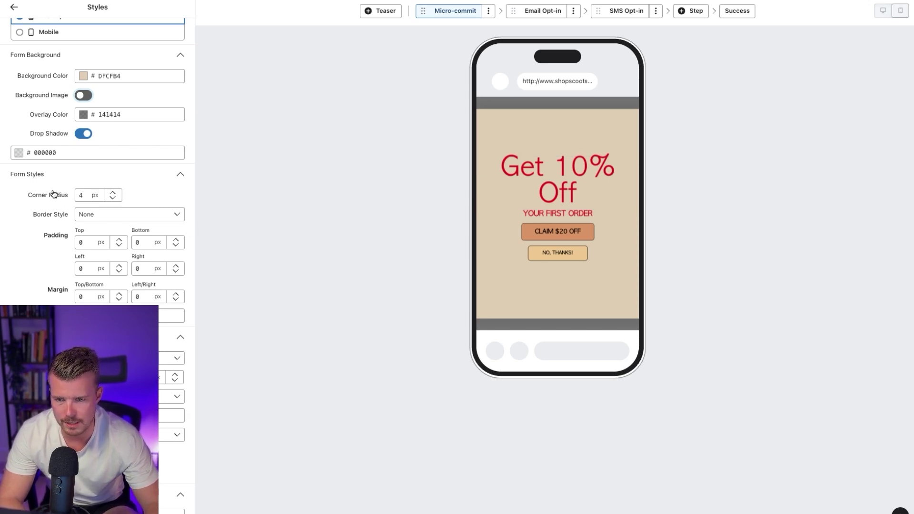
{"action": "left_click", "coordinate": [537, 13]}
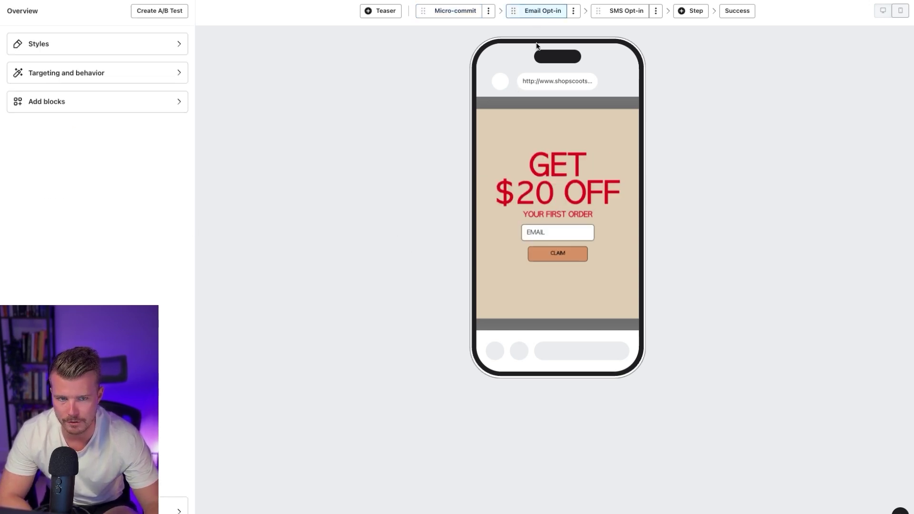
{"action": "left_click", "coordinate": [451, 10]}
{"action": "left_click", "coordinate": [71, 44]}
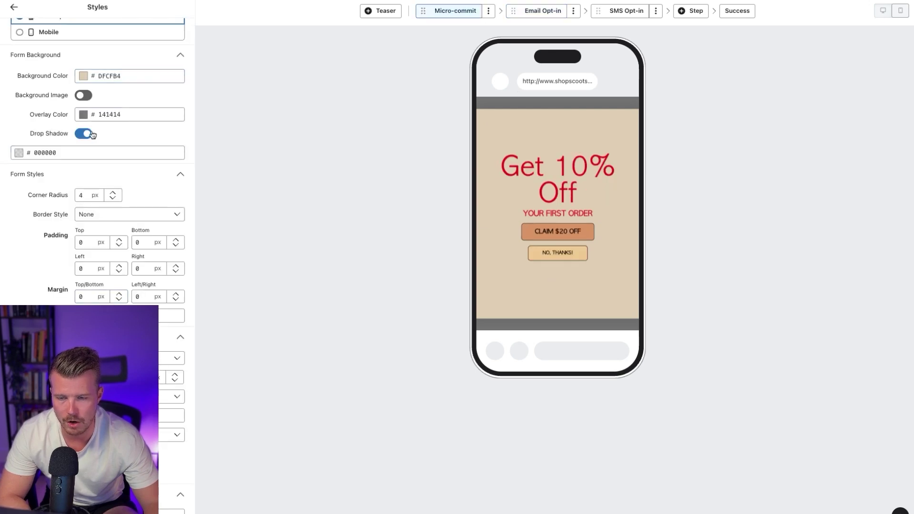
Step: Review the form's corner, border, padding, text and heading, link and input field style settings
{"action": "scroll", "coordinate": [82, 286], "scroll_direction": "down", "scroll_amount": 2}
{"action": "scroll", "coordinate": [82, 285], "scroll_direction": "down", "scroll_amount": 2}
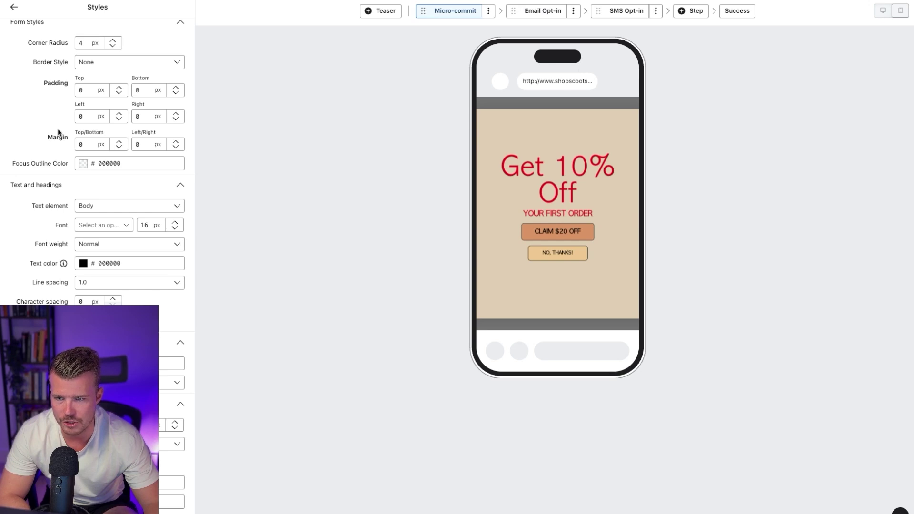
{"action": "scroll", "coordinate": [53, 151], "scroll_direction": "up", "scroll_amount": 1}
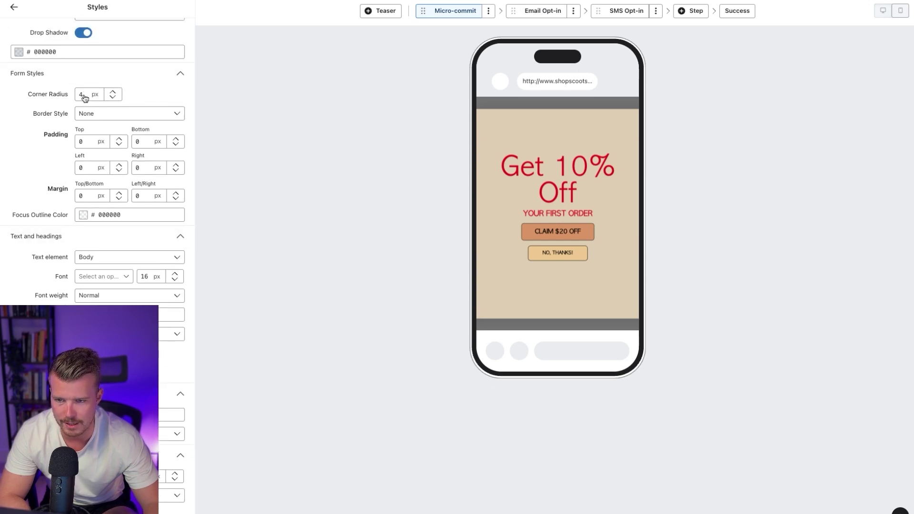
{"action": "scroll", "coordinate": [30, 202], "scroll_direction": "down", "scroll_amount": 1}
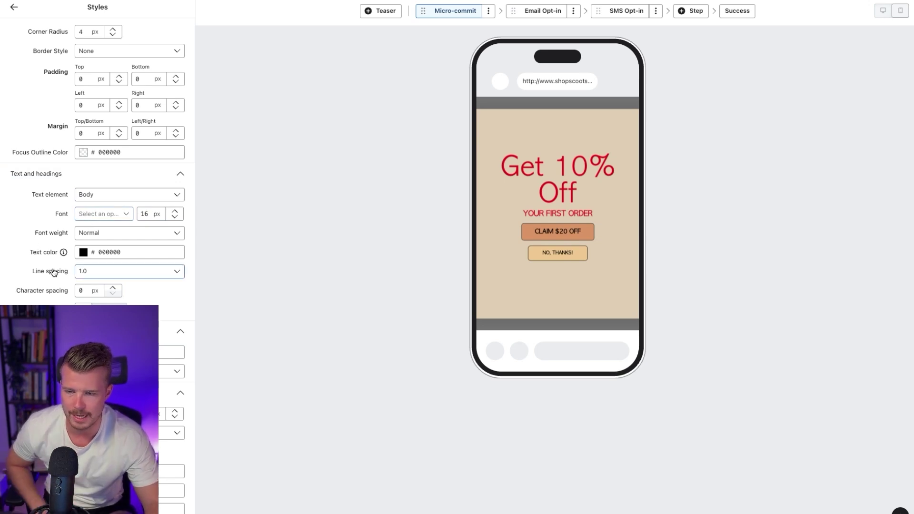
{"action": "scroll", "coordinate": [52, 272], "scroll_direction": "down", "scroll_amount": 1}
{"action": "scroll", "coordinate": [40, 284], "scroll_direction": "down", "scroll_amount": 4}
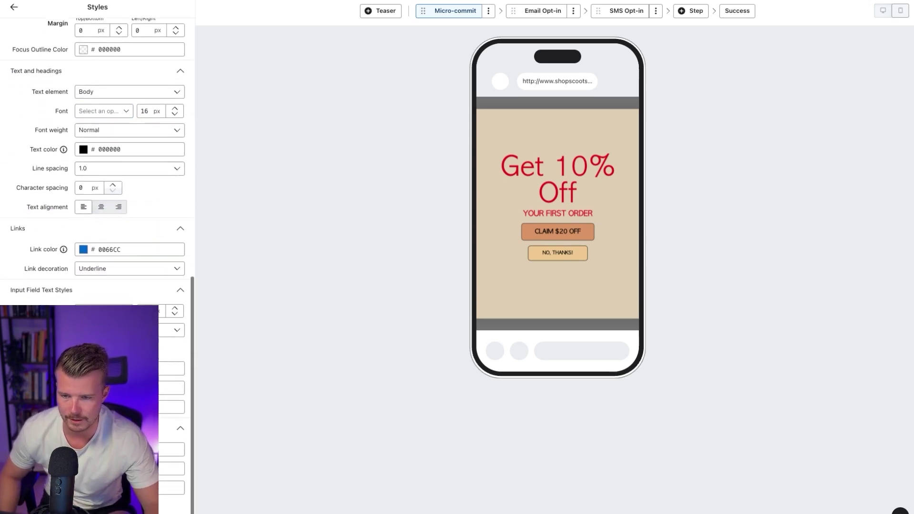
{"action": "scroll", "coordinate": [40, 284], "scroll_direction": "down", "scroll_amount": 1}
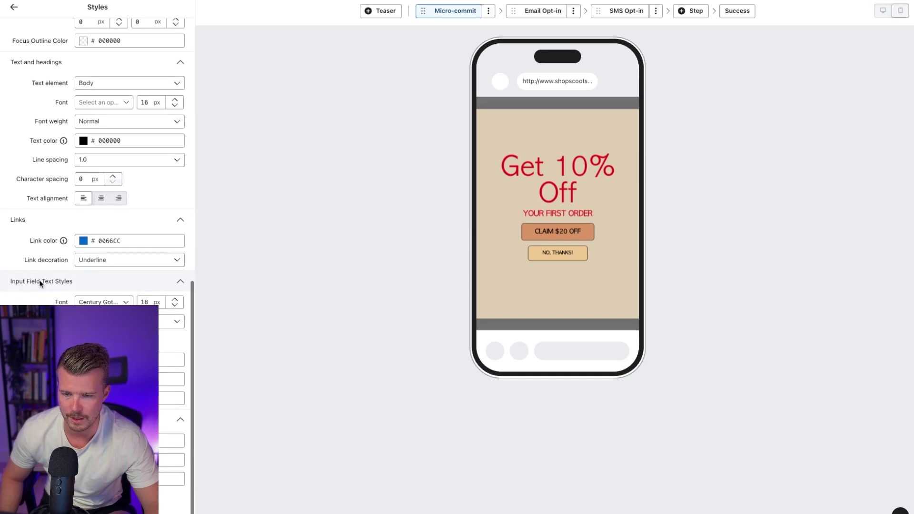
Step: Select the email field on the Email Opt-in step and review its input settings
{"action": "left_click", "coordinate": [538, 15]}
{"action": "left_click", "coordinate": [568, 230]}
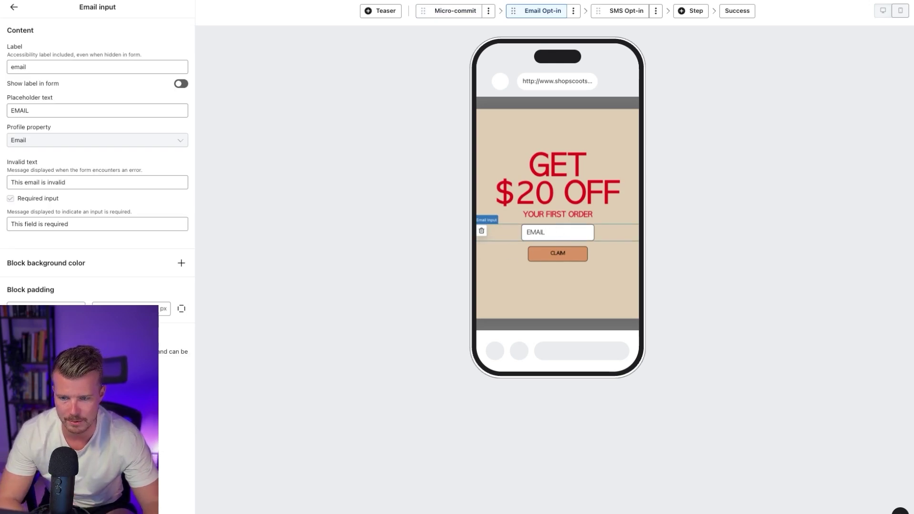
{"action": "left_click", "coordinate": [38, 360]}
{"action": "scroll", "coordinate": [39, 130], "scroll_direction": "down", "scroll_amount": 11}
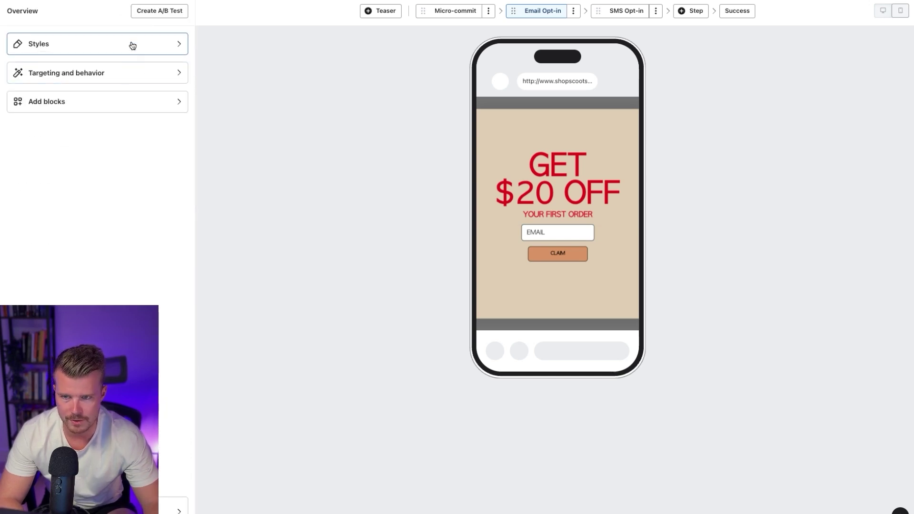
Step: Open the form's targeting and behavior settings and review the rules for its display timing
{"action": "left_click", "coordinate": [119, 72]}
{"action": "scroll", "coordinate": [94, 179], "scroll_direction": "up", "scroll_amount": 5}
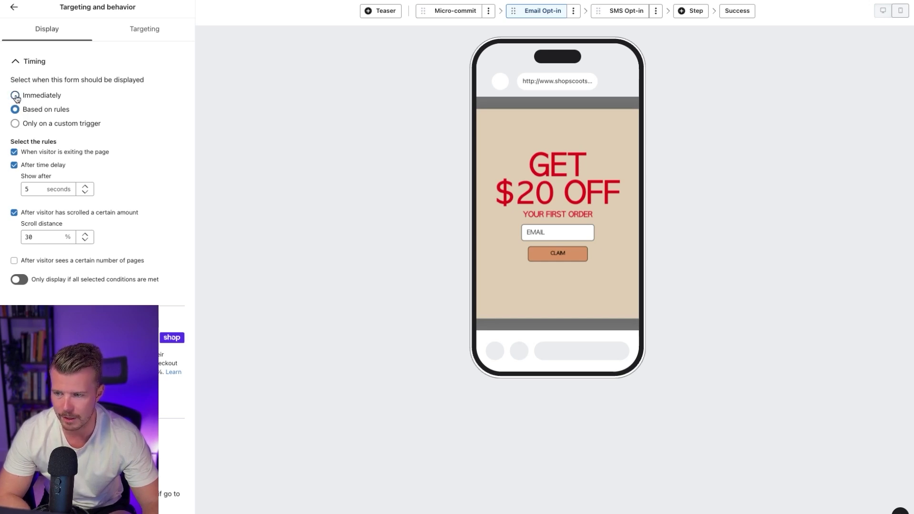
{"action": "scroll", "coordinate": [61, 130], "scroll_direction": "down", "scroll_amount": 2}
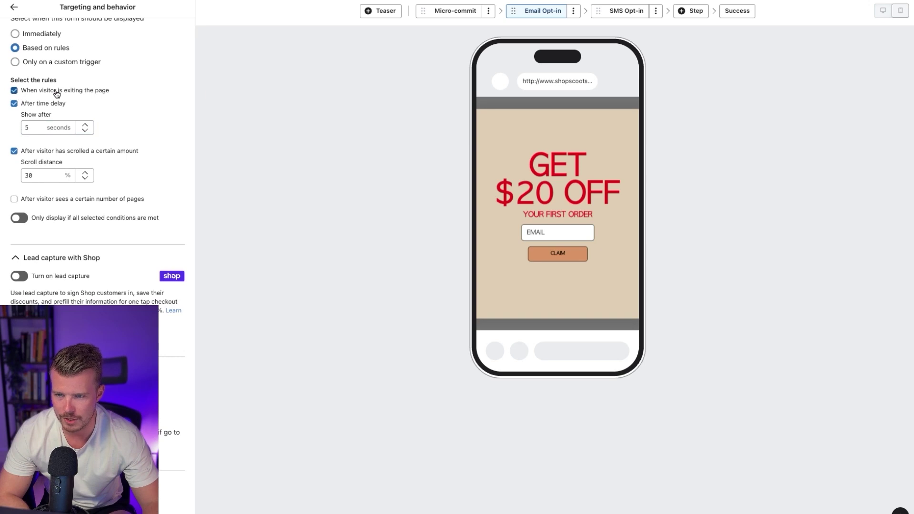
Step: Disable the "When visitor is exiting the page" display rule and enable it again
{"action": "left_click", "coordinate": [13, 91]}
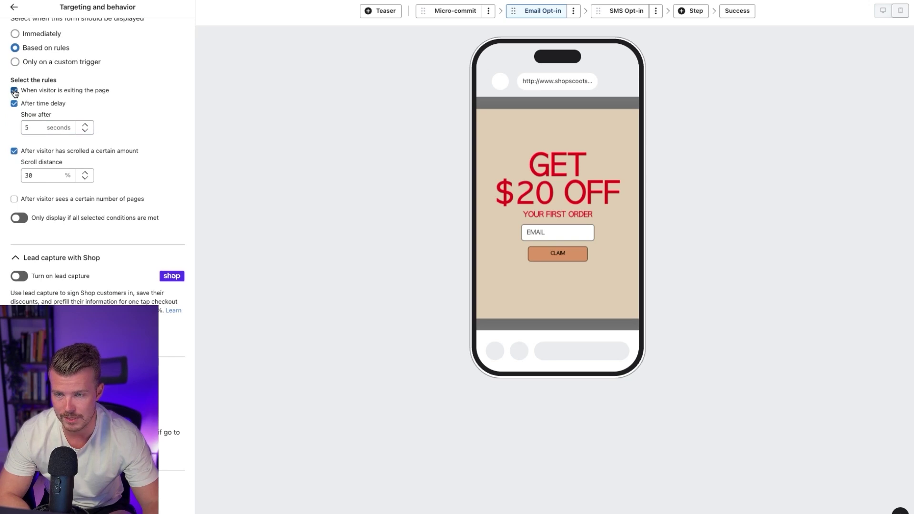
{"action": "left_click", "coordinate": [14, 92]}
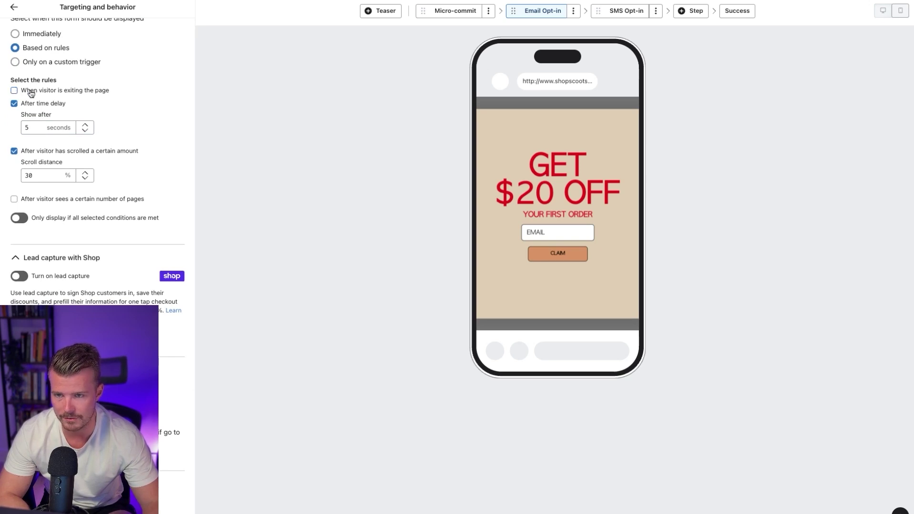
{"action": "left_click", "coordinate": [31, 92]}
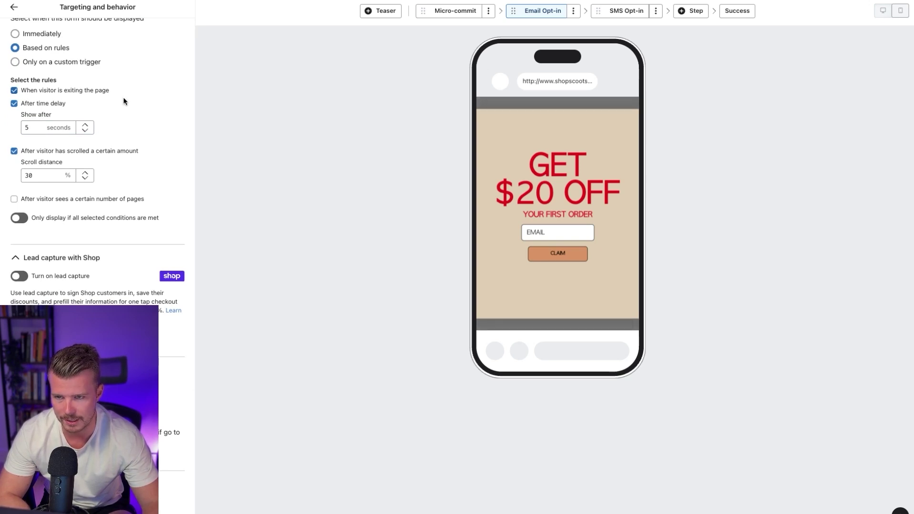
Step: Set the display rules to a scroll distance of 40% and a time delay of 7 seconds
{"action": "left_click", "coordinate": [51, 125]}
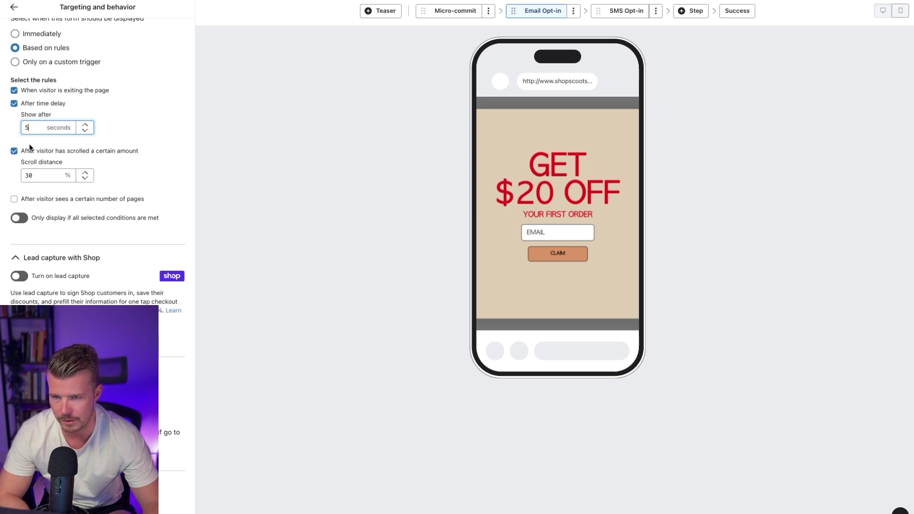
{"action": "double_click", "coordinate": [35, 177]}
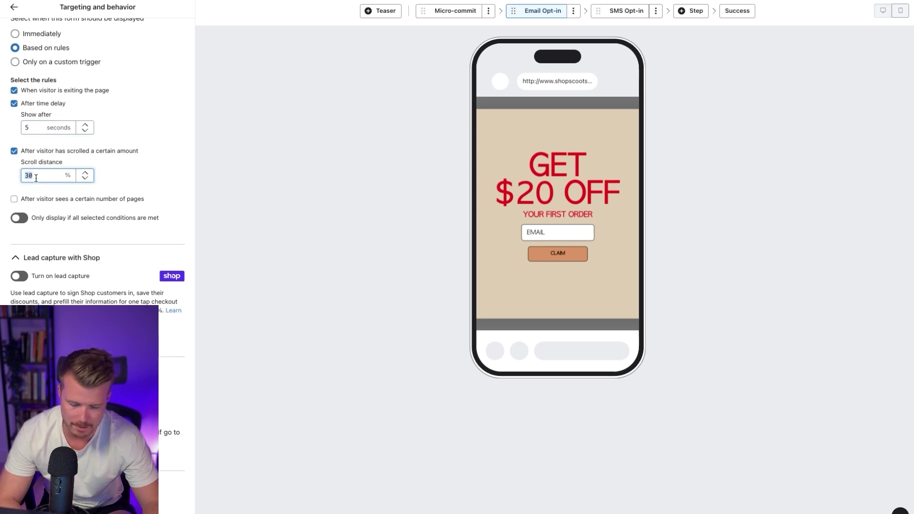
{"action": "type", "text": "40"}
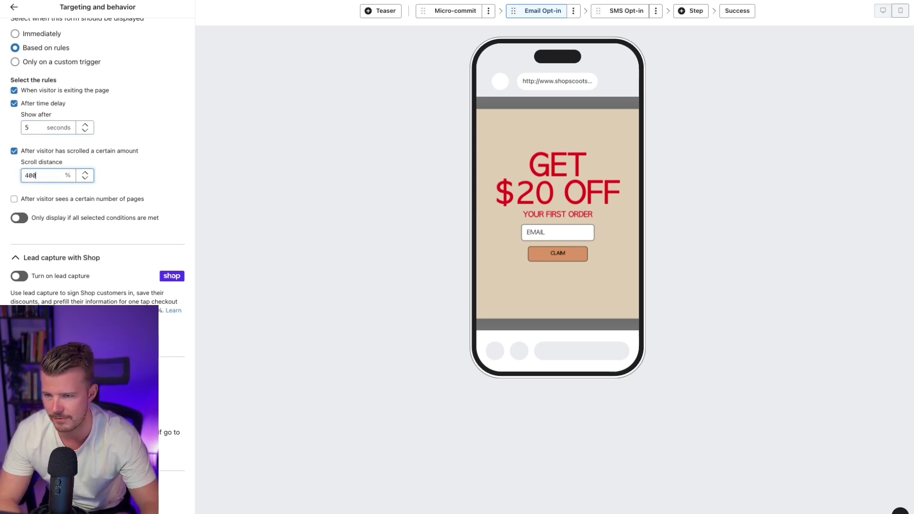
{"action": "left_click", "coordinate": [181, 156]}
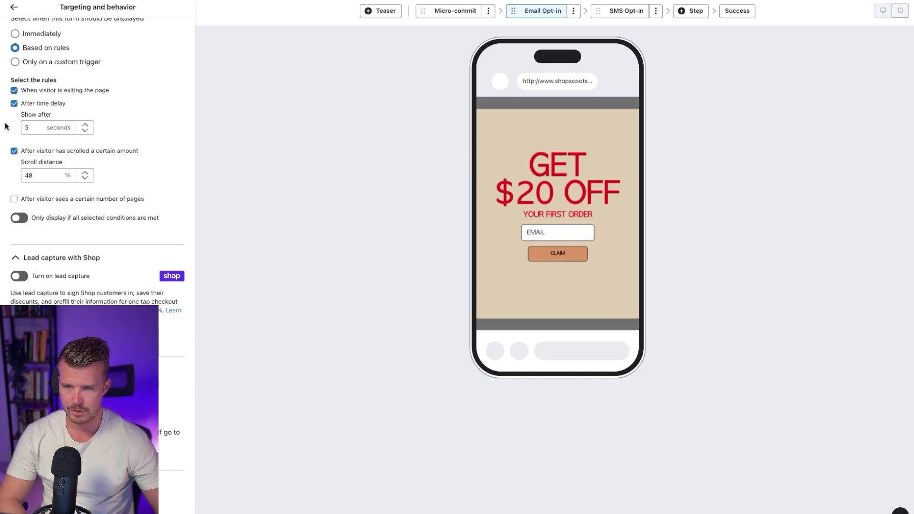
{"action": "left_click", "coordinate": [29, 125]}
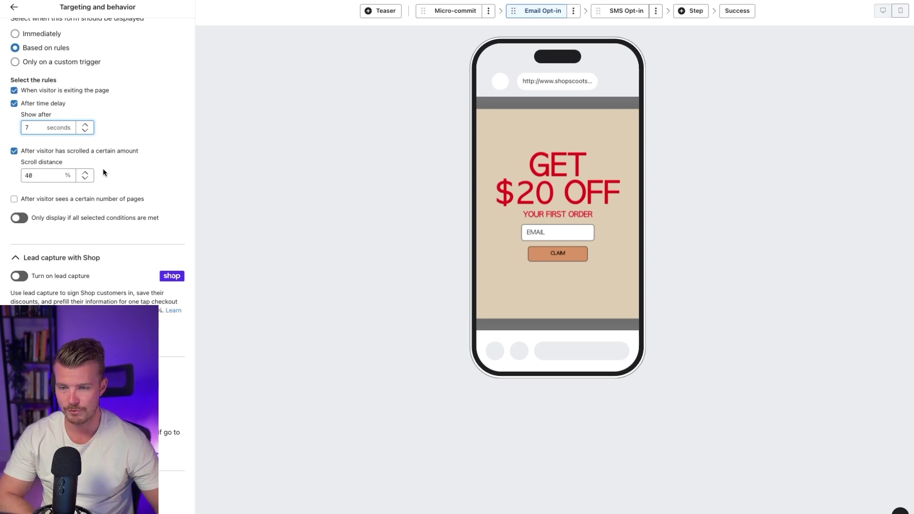
Step: Set the form to show again 1 day after a visitor closes it
{"action": "scroll", "coordinate": [103, 169], "scroll_direction": "down", "scroll_amount": 5}
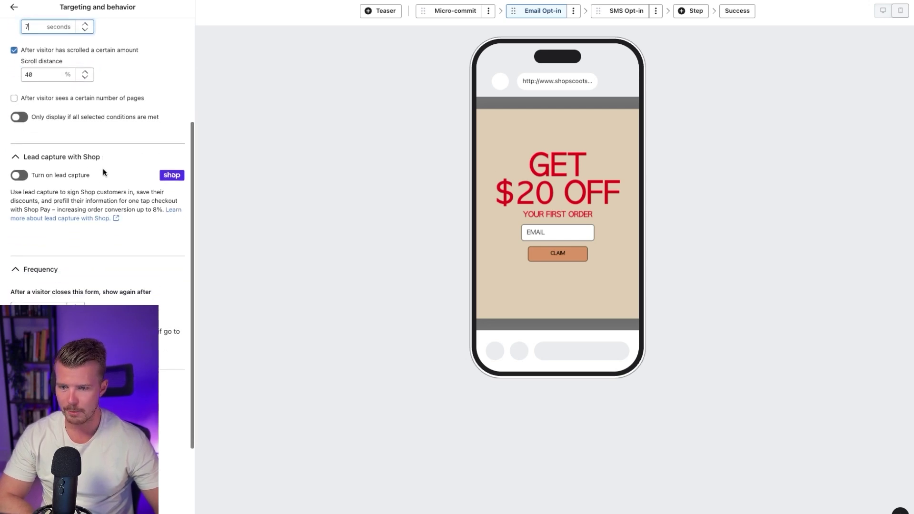
{"action": "left_click", "coordinate": [26, 290]}
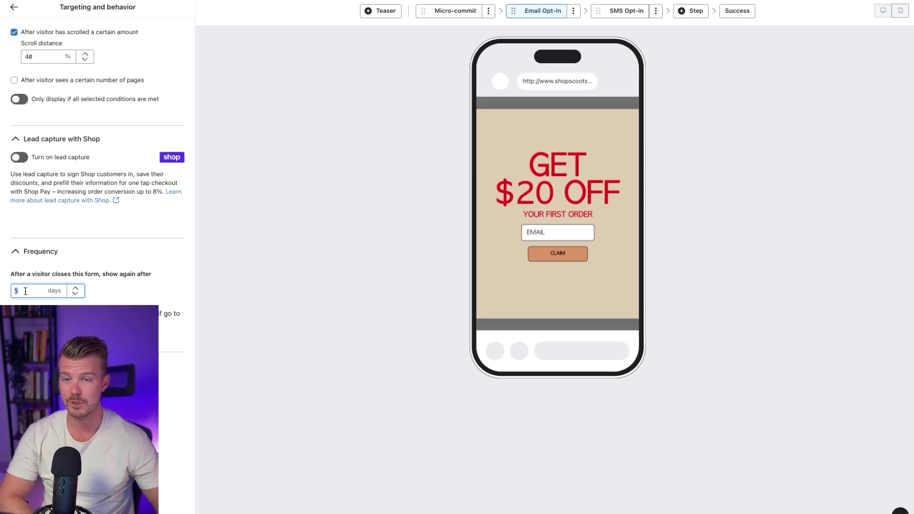
{"action": "type", "text": "14"}
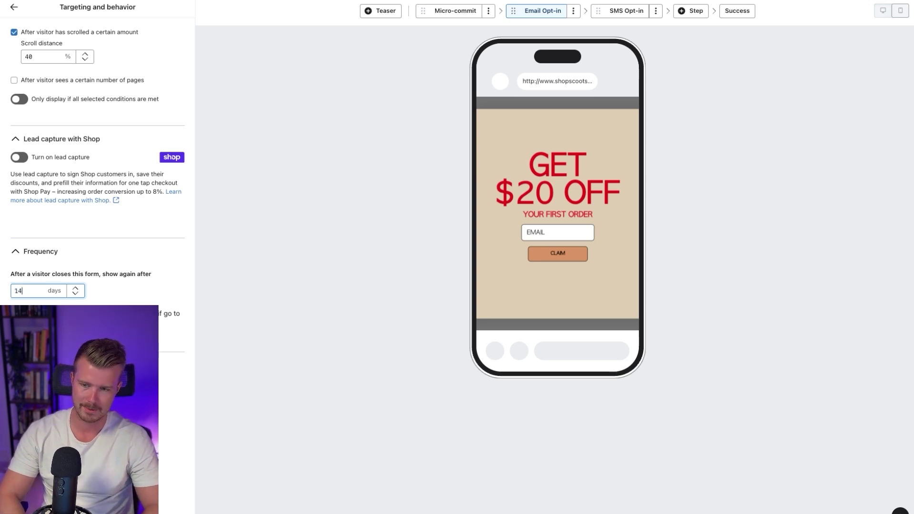
{"action": "key", "text": "ctrl+z"}
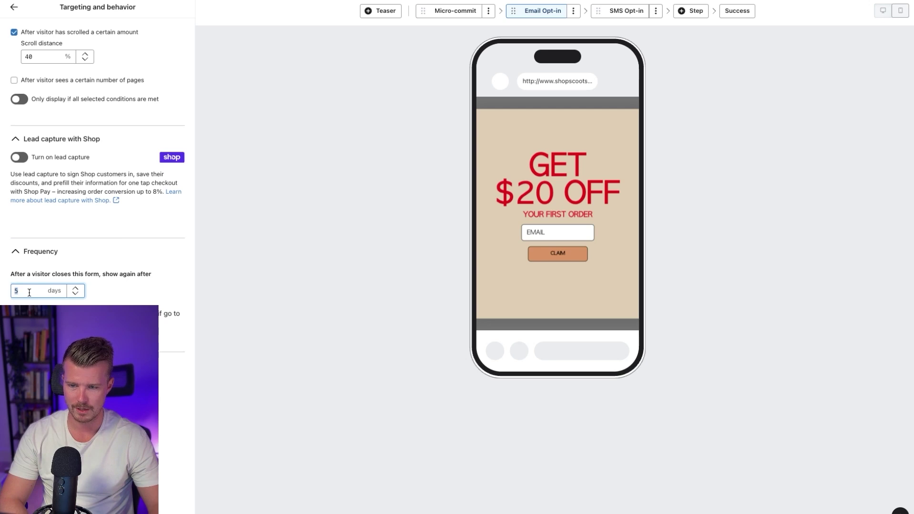
{"action": "type", "text": "14"}
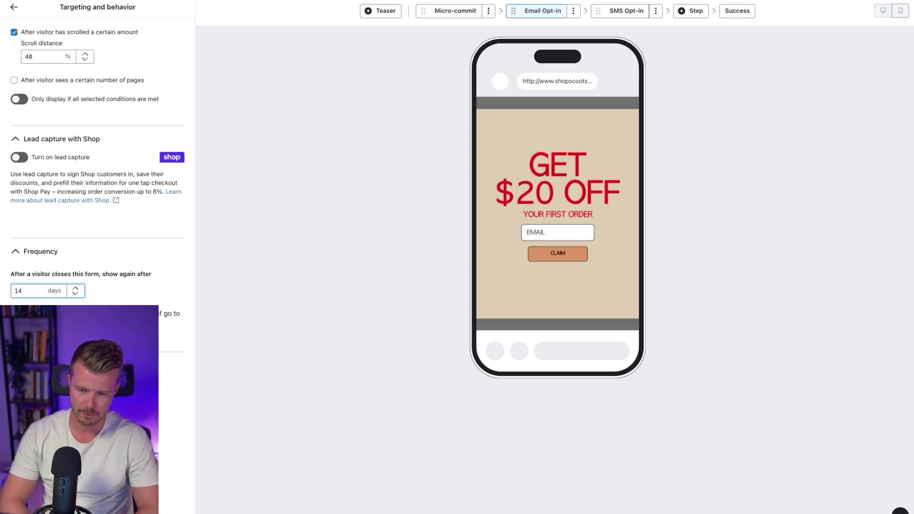
{"action": "key", "text": "BackSpace"}
{"action": "type", "text": "30"}
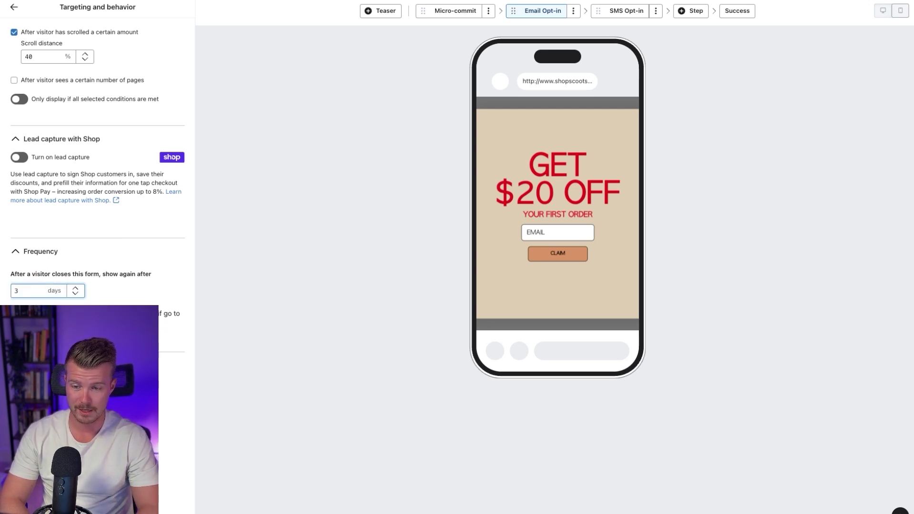
{"action": "key", "text": "BackSpace"}
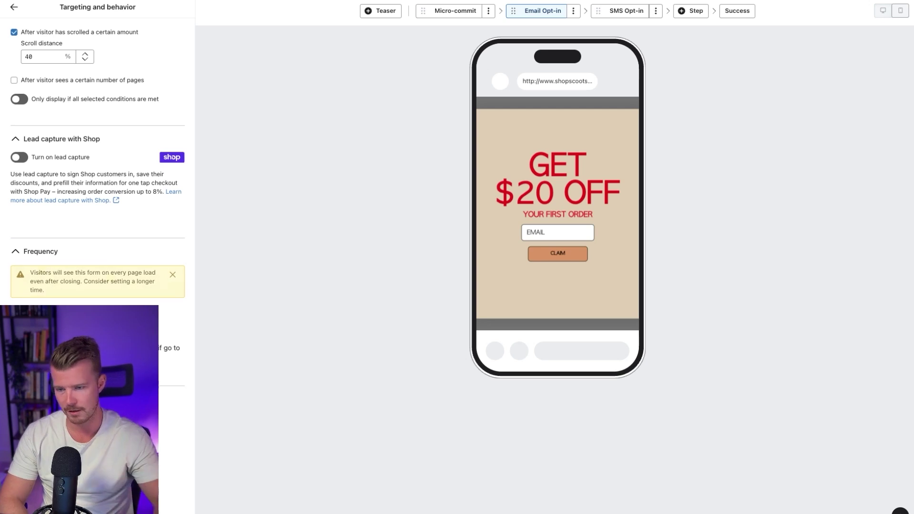
{"action": "type", "text": "1"}
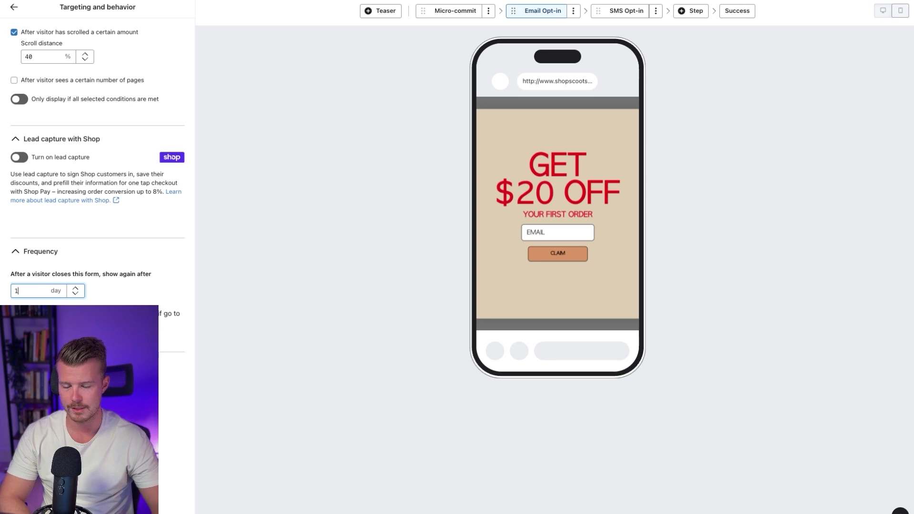
{"action": "left_click", "coordinate": [12, 9]}
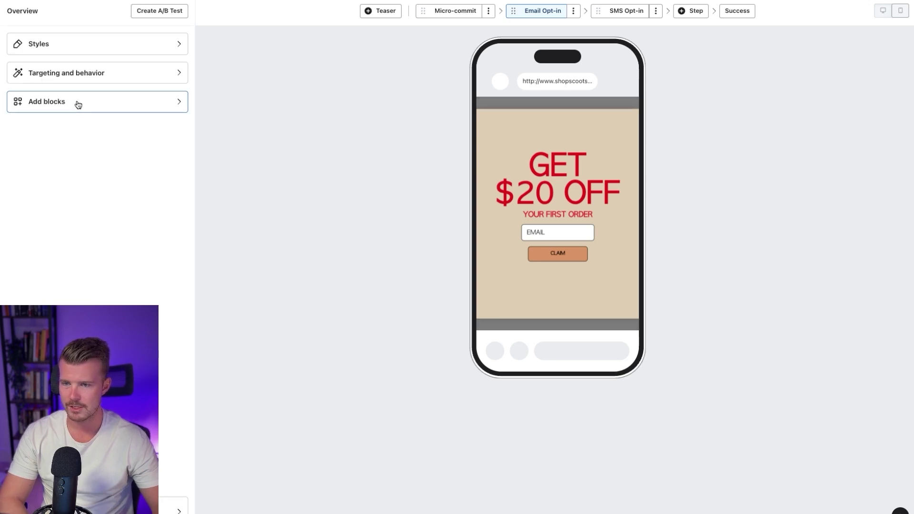
Step: Review the blocks available for the form and compare the Micro-commit and Email Opt-in steps
{"action": "left_click", "coordinate": [78, 103]}
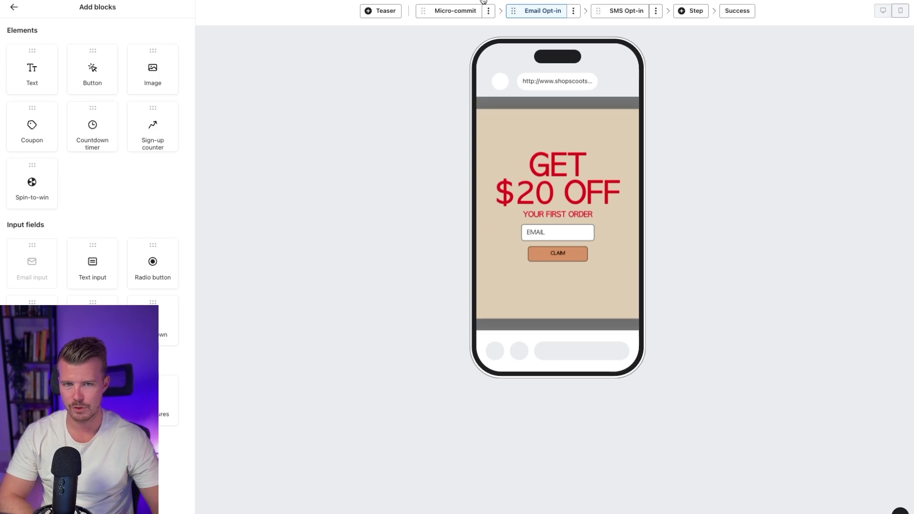
{"action": "left_click", "coordinate": [439, 9]}
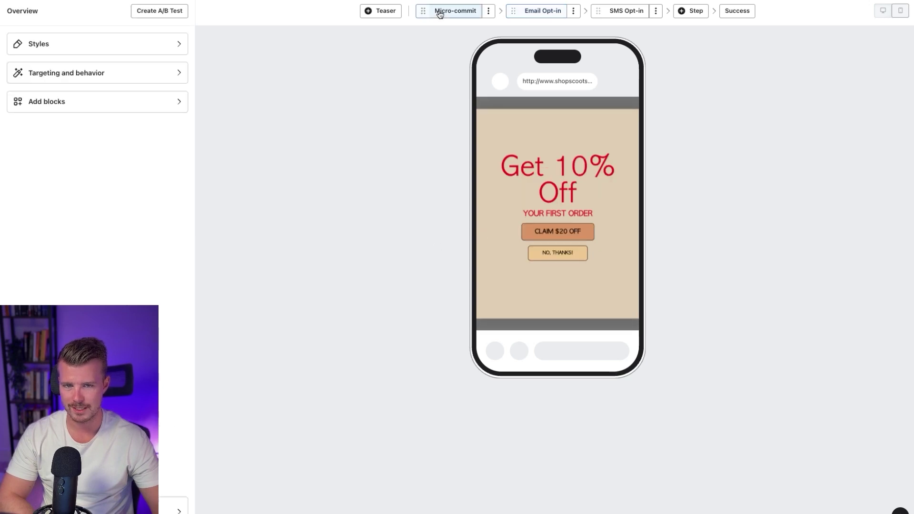
{"action": "left_click", "coordinate": [535, 12]}
{"action": "left_click", "coordinate": [461, 11]}
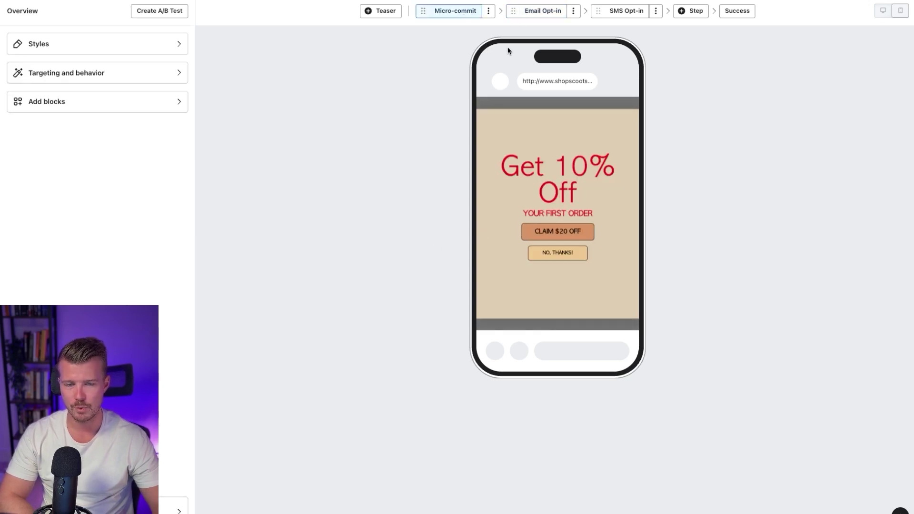
Step: Add a button block above the "CLAIM $20 OFF" button on the Micro-commit step
{"action": "left_click", "coordinate": [87, 111]}
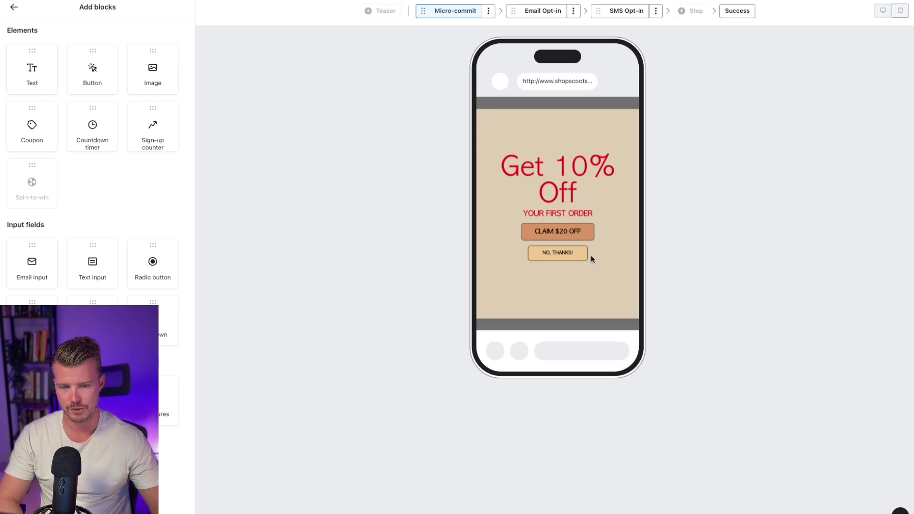
{"action": "left_click", "coordinate": [92, 72]}
{"action": "key", "text": "Escape"}
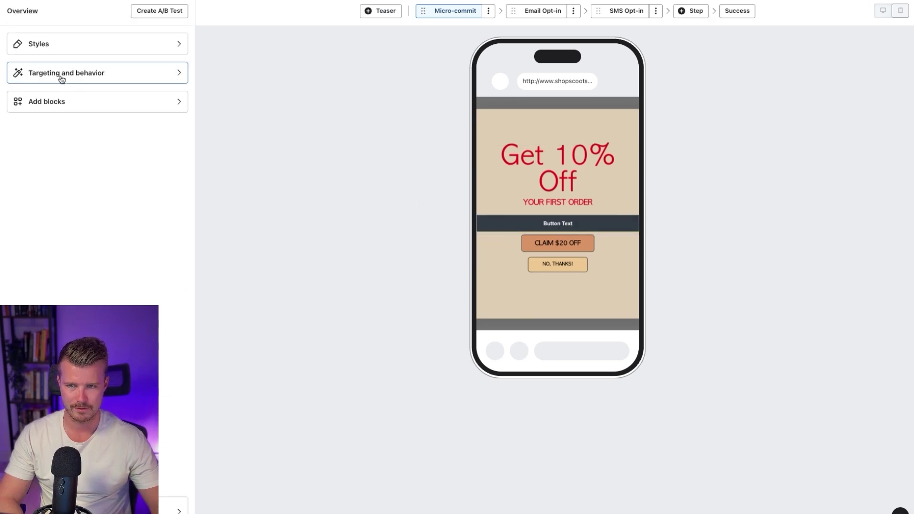
{"action": "left_click", "coordinate": [53, 97]}
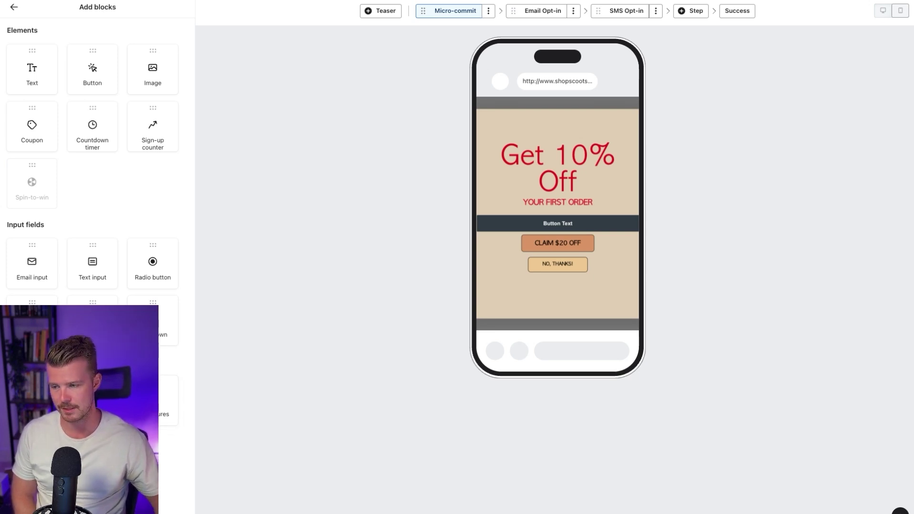
{"action": "left_click", "coordinate": [13, 7]}
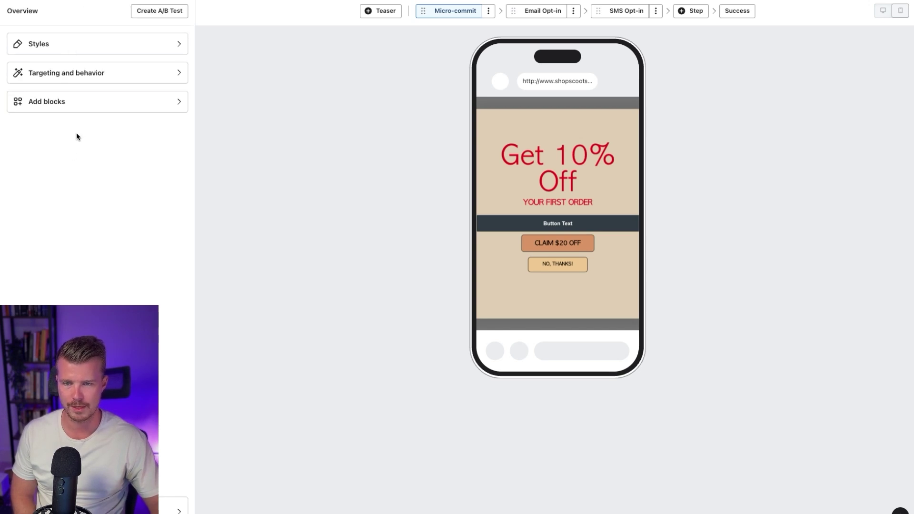
Step: Review the Email Opt-in step's email field and the CLAIM button's submission list and after-submit options
{"action": "left_click", "coordinate": [536, 11]}
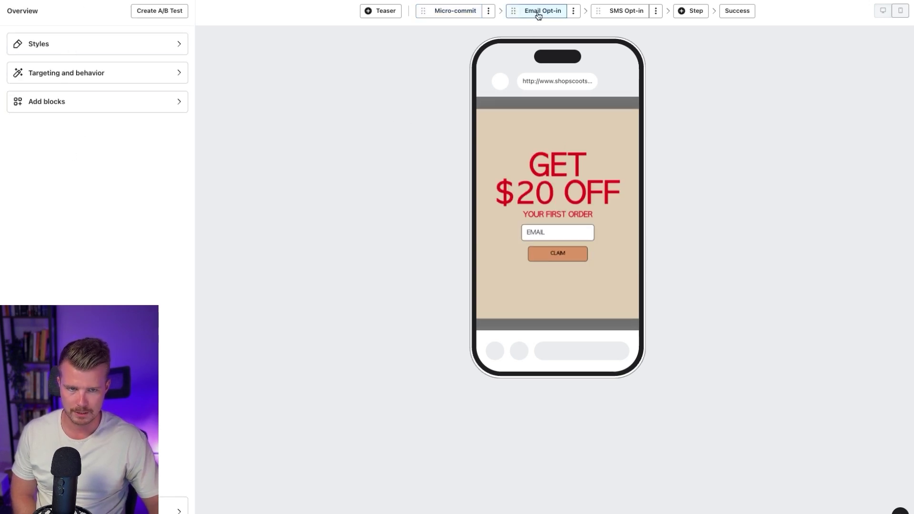
{"action": "left_click", "coordinate": [571, 233]}
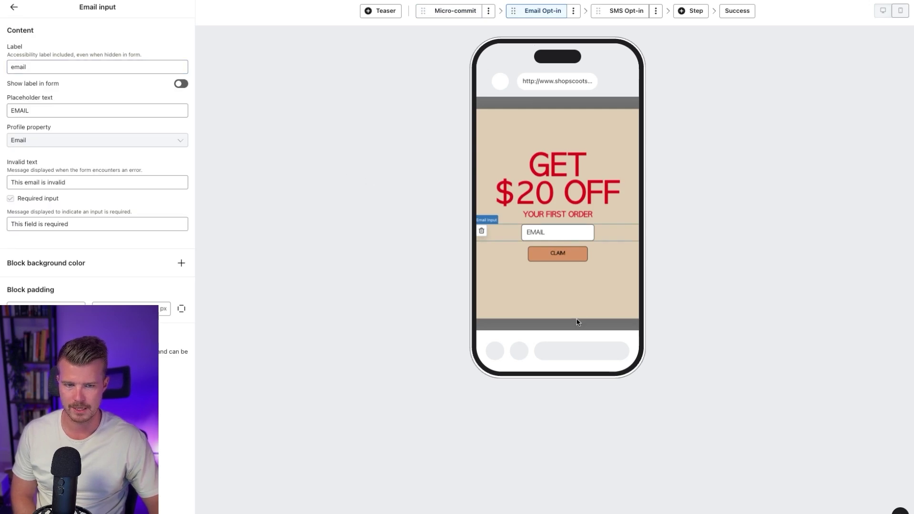
{"action": "left_click", "coordinate": [566, 253]}
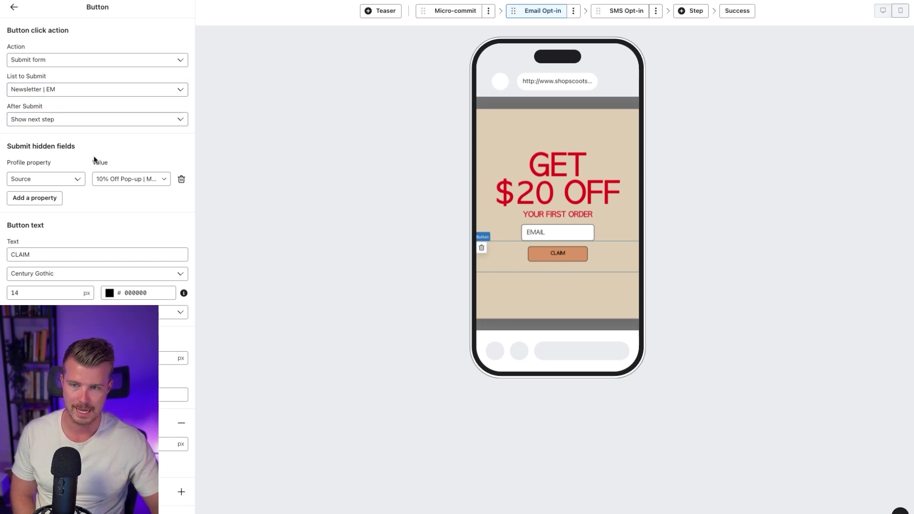
{"action": "left_click", "coordinate": [66, 92]}
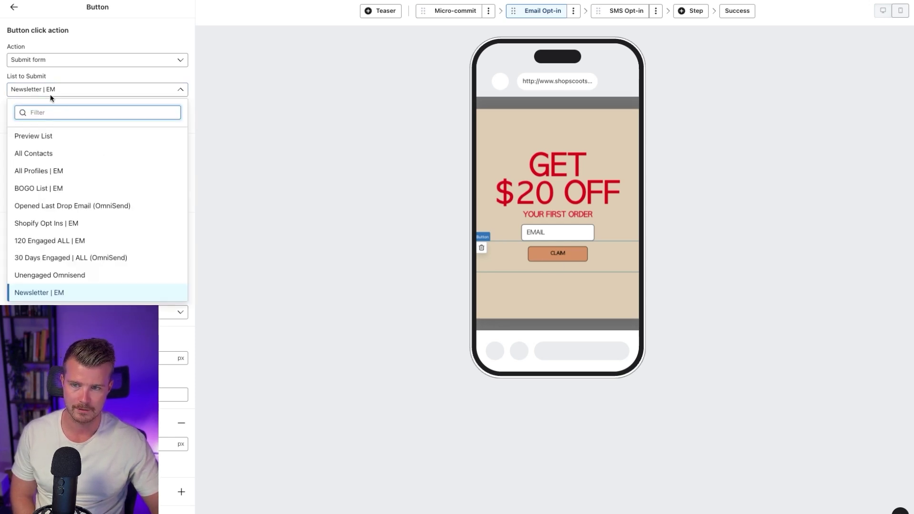
{"action": "left_click", "coordinate": [193, 335]}
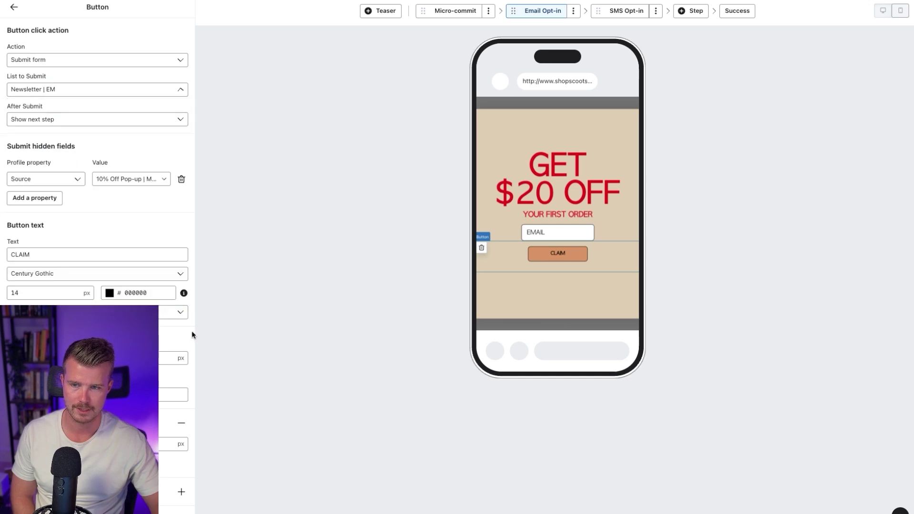
{"action": "left_click", "coordinate": [52, 120]}
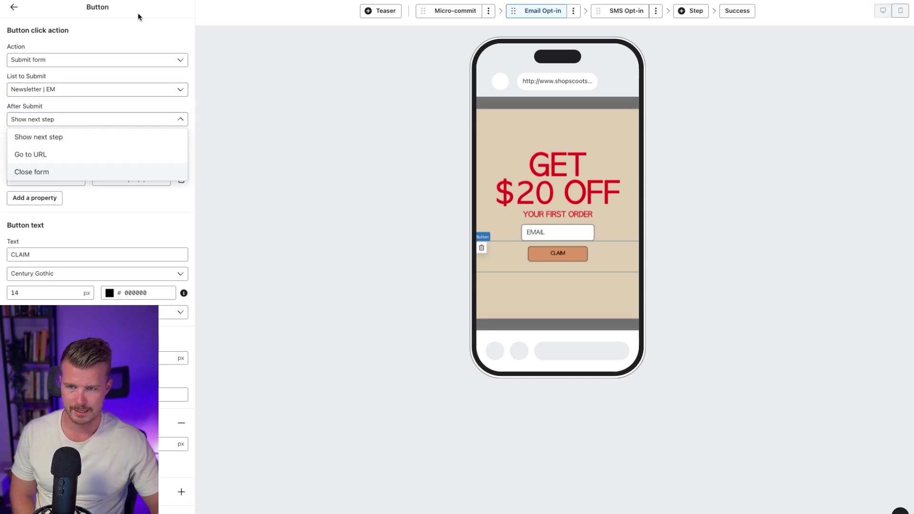
{"action": "left_click", "coordinate": [160, 15]}
Step: Review the disclosure language, phone field and CLAIM button settings on the SMS Opt-in step
{"action": "left_click", "coordinate": [621, 19]}
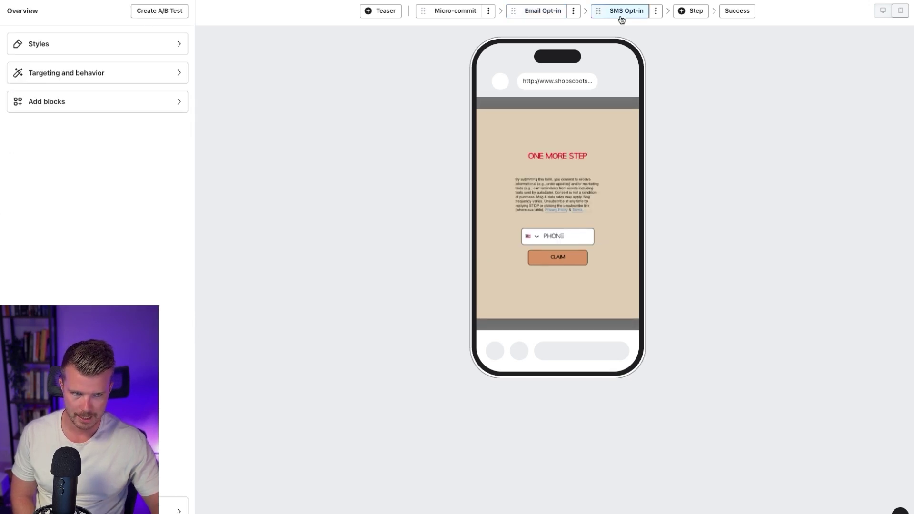
{"action": "left_click", "coordinate": [553, 179]}
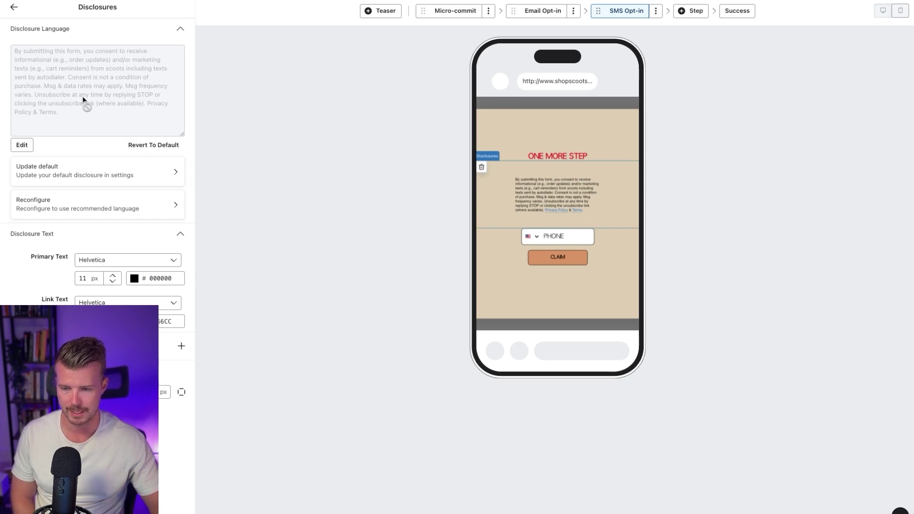
{"action": "left_click", "coordinate": [546, 238]}
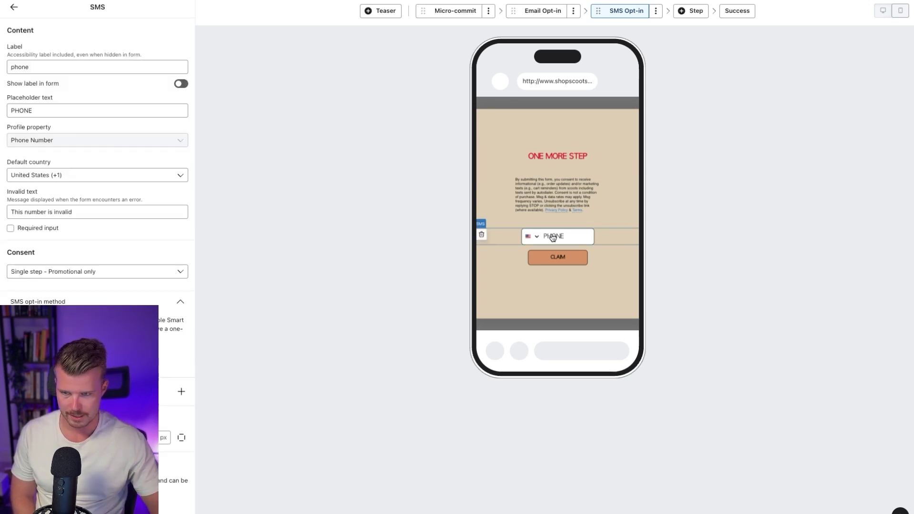
{"action": "left_click", "coordinate": [553, 256]}
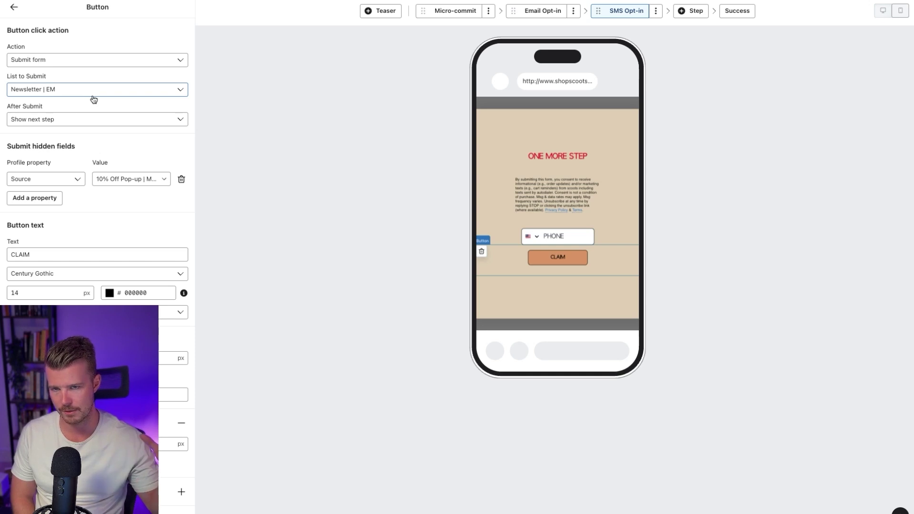
Step: View the Success step and open the options for the "10% Off Pop-up | Mobile | EM" draft in the form list
{"action": "left_click", "coordinate": [735, 13]}
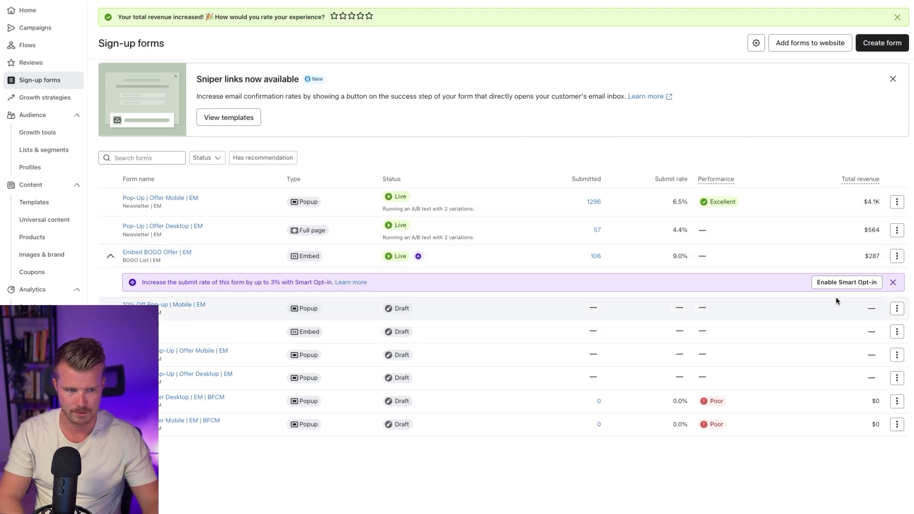
{"action": "left_click", "coordinate": [896, 309]}
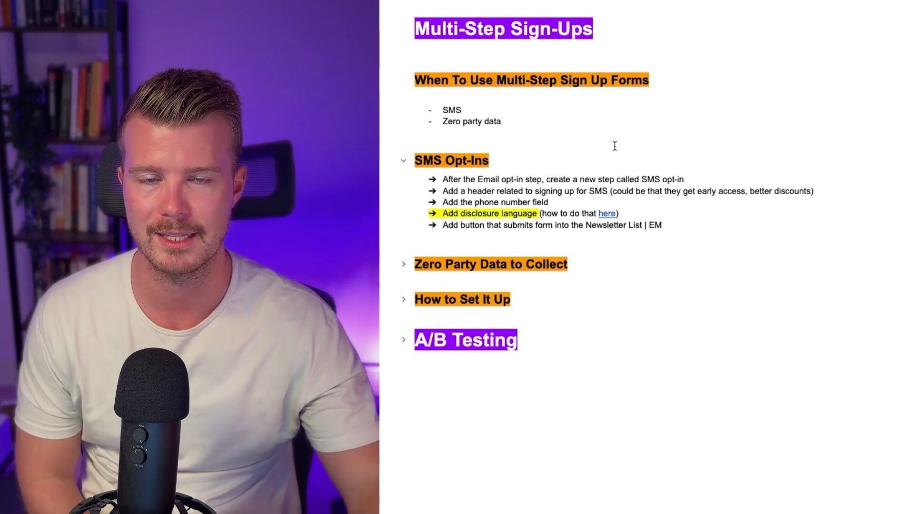
Step: Switch to the Multi-Step Sign-Ups notes document, expand "Zero Party Data to Collect" and read through the section
{"action": "left_click", "coordinate": [404, 266]}
{"action": "scroll", "coordinate": [404, 265], "scroll_direction": "down", "scroll_amount": 1}
{"action": "scroll", "coordinate": [619, 257], "scroll_direction": "down", "scroll_amount": 3}
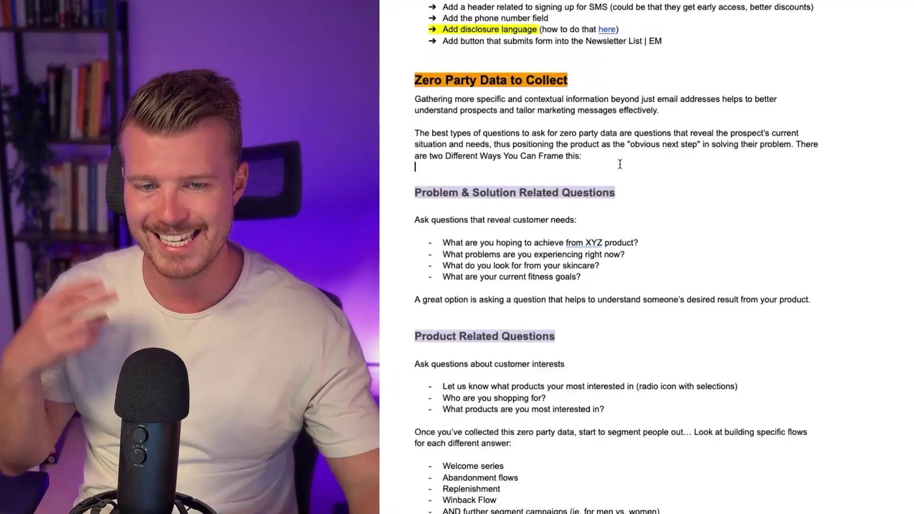
{"action": "scroll", "coordinate": [619, 164], "scroll_direction": "down", "scroll_amount": 3}
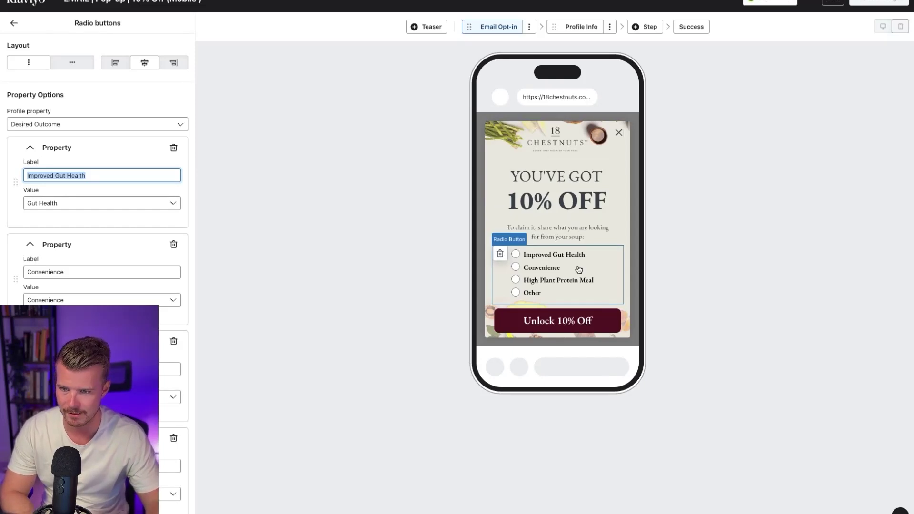
Step: Look through the available form blocks and review the radio button block's profile property, option labels and values
{"action": "left_click", "coordinate": [14, 26]}
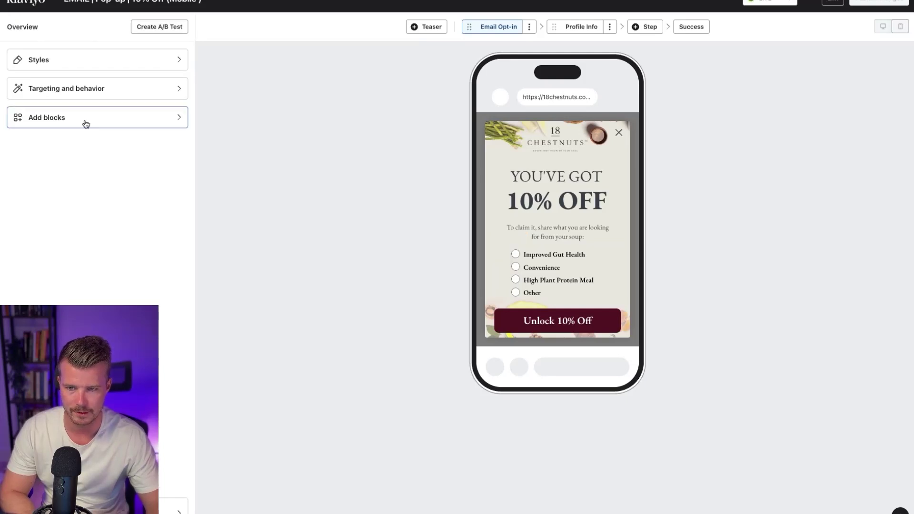
{"action": "left_click", "coordinate": [99, 126]}
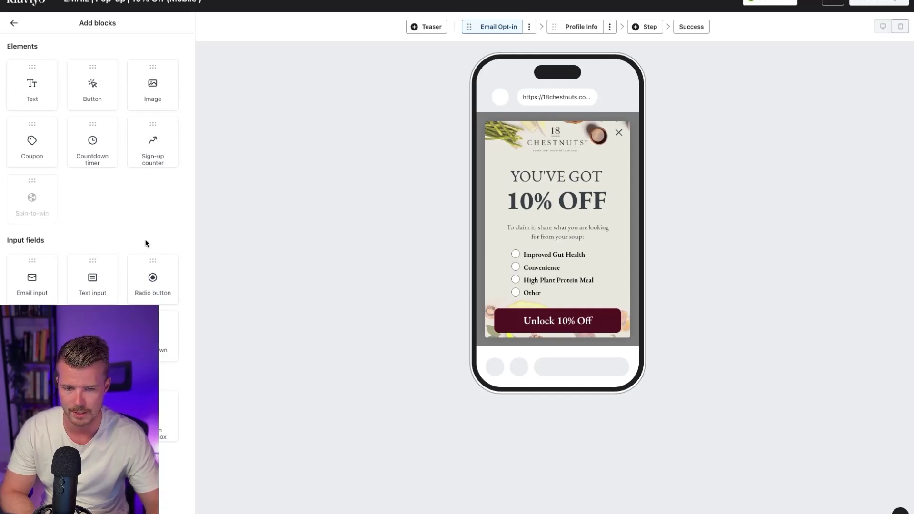
{"action": "left_click", "coordinate": [557, 268]}
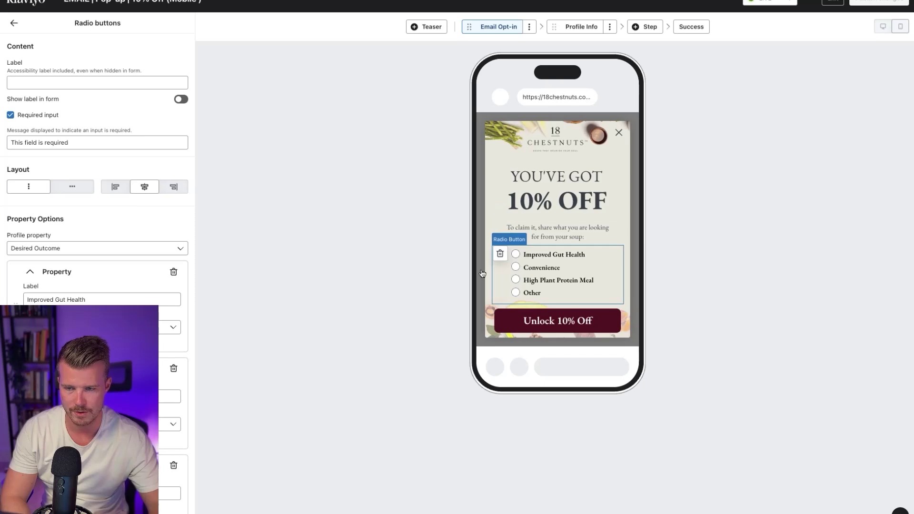
{"action": "left_click", "coordinate": [57, 248]}
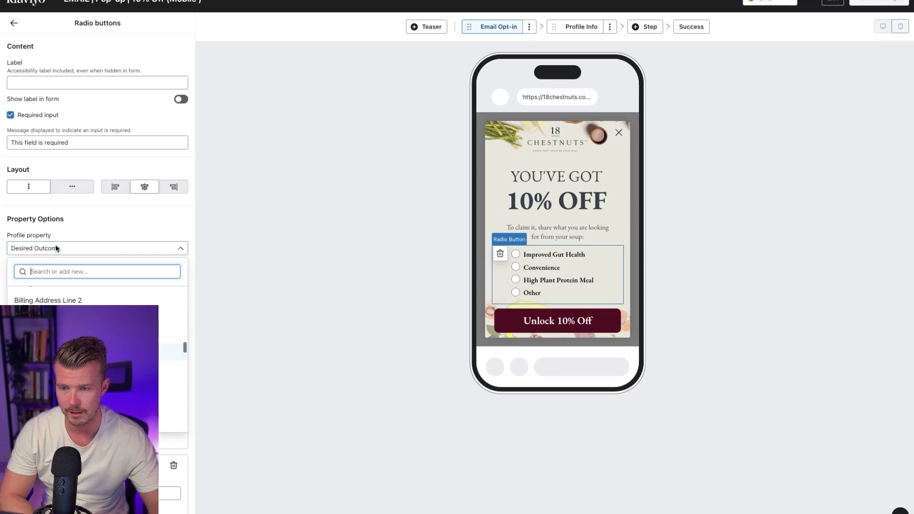
{"action": "left_click", "coordinate": [115, 222]}
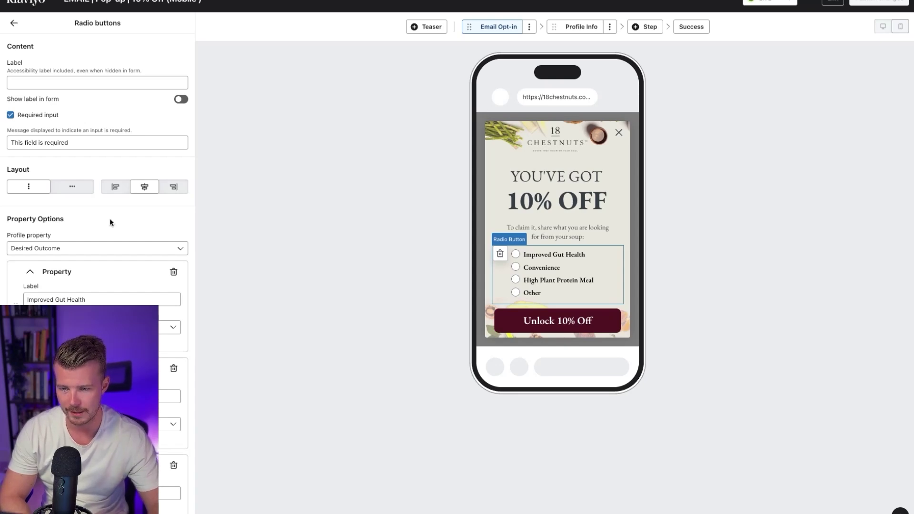
{"action": "scroll", "coordinate": [124, 219], "scroll_direction": "down", "scroll_amount": 3}
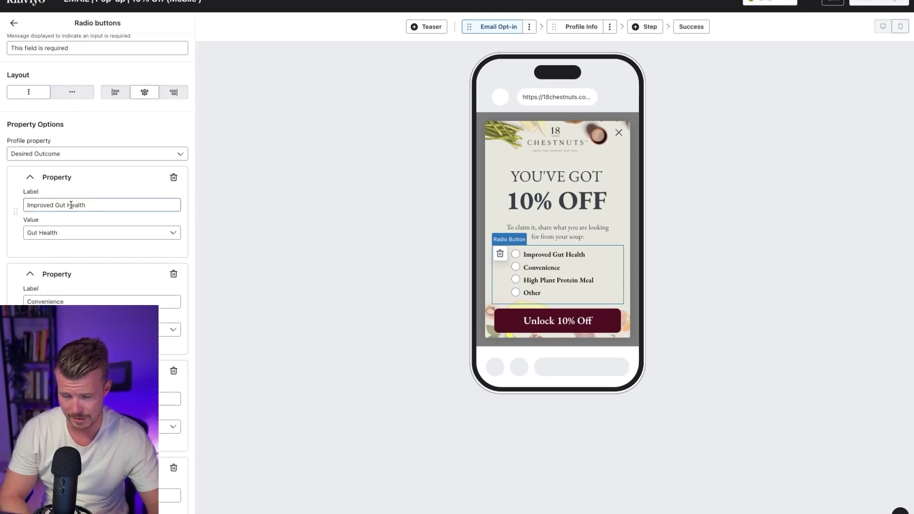
{"action": "left_click", "coordinate": [59, 203]}
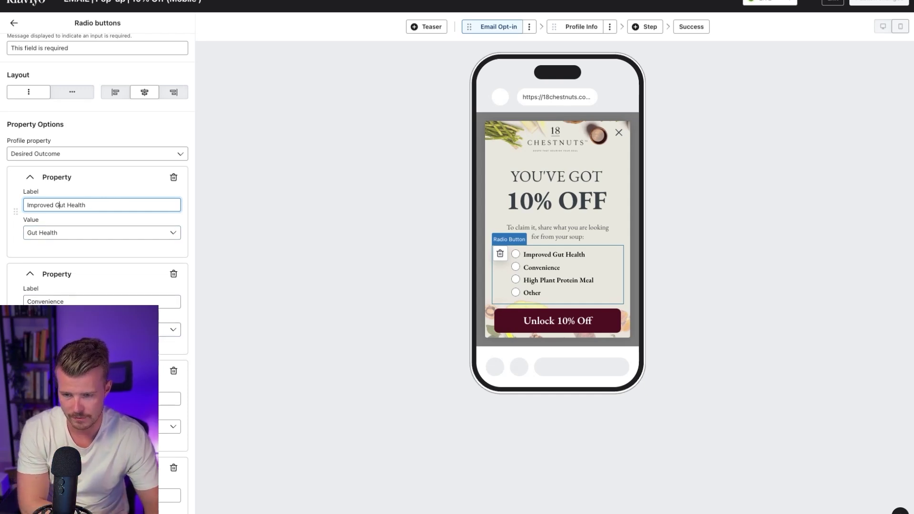
{"action": "scroll", "coordinate": [56, 155], "scroll_direction": "down", "scroll_amount": 1}
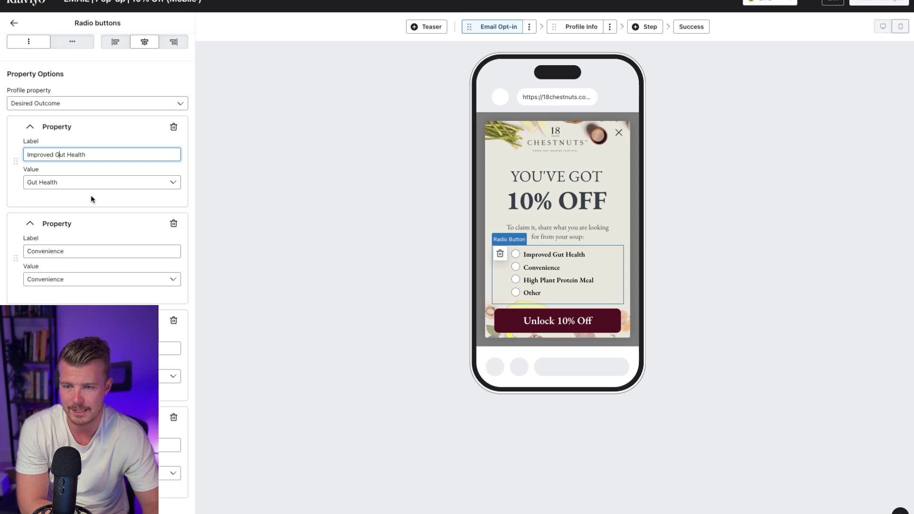
Step: Switch to the customer's profile and try to add a Desired Outcome custom property with the value Vegan Protein
{"action": "left_click", "coordinate": [131, 82]}
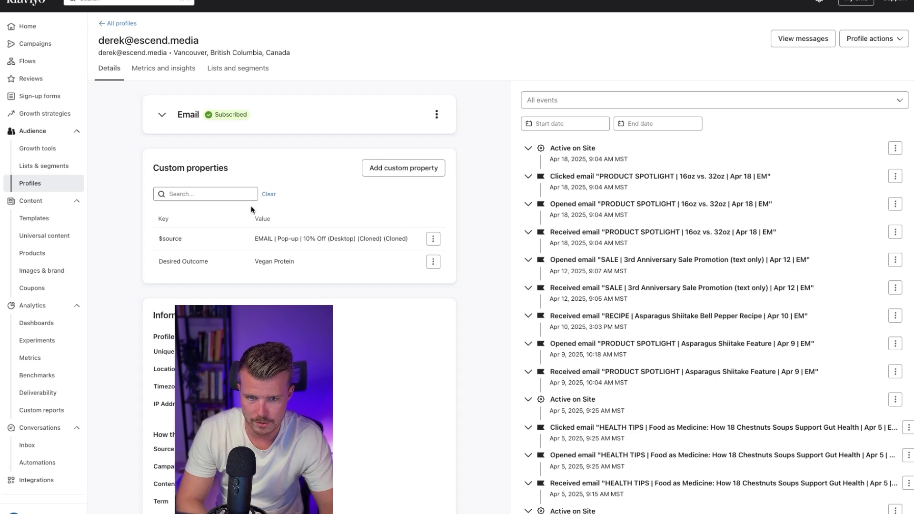
{"action": "left_click", "coordinate": [391, 170]}
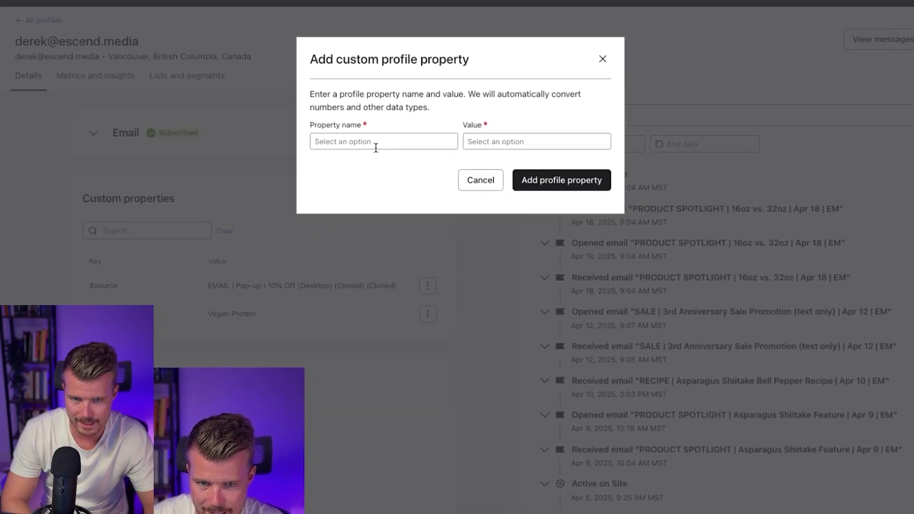
{"action": "left_click", "coordinate": [371, 122]}
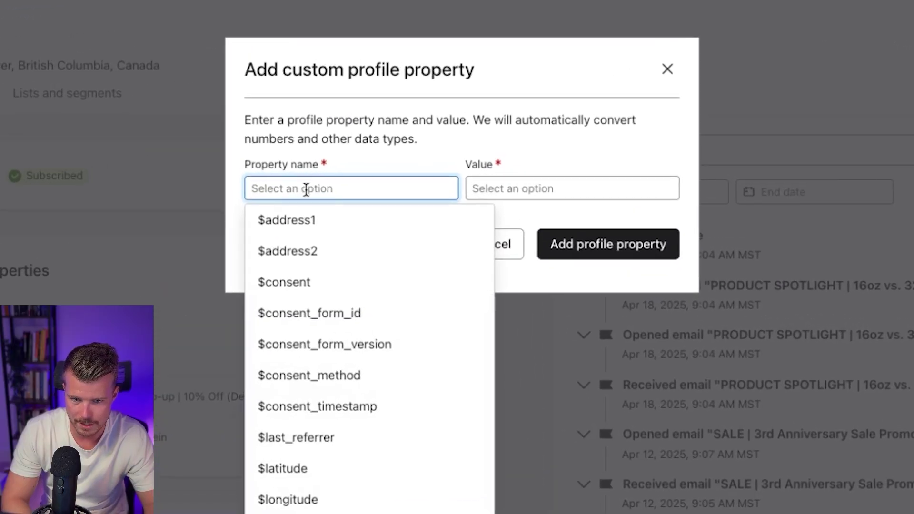
{"action": "type", "text": "Desi"}
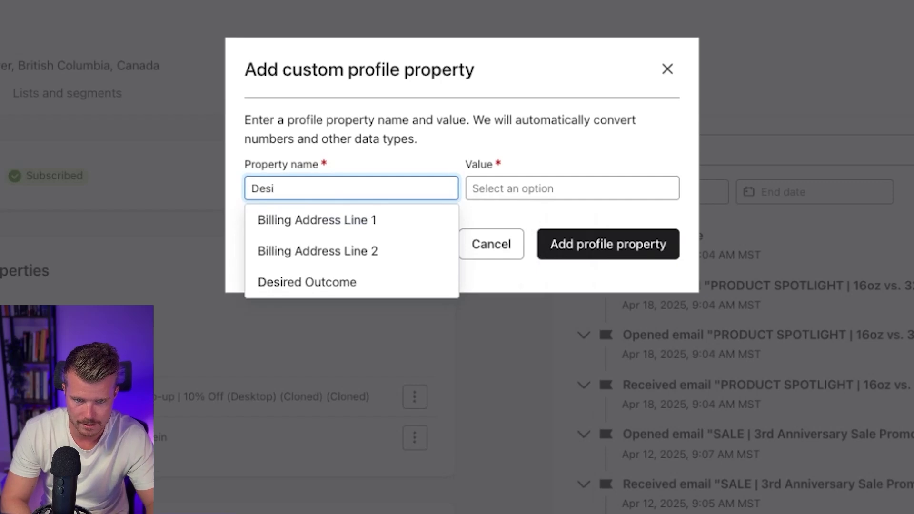
{"action": "left_click", "coordinate": [299, 281]}
{"action": "left_click", "coordinate": [512, 185]}
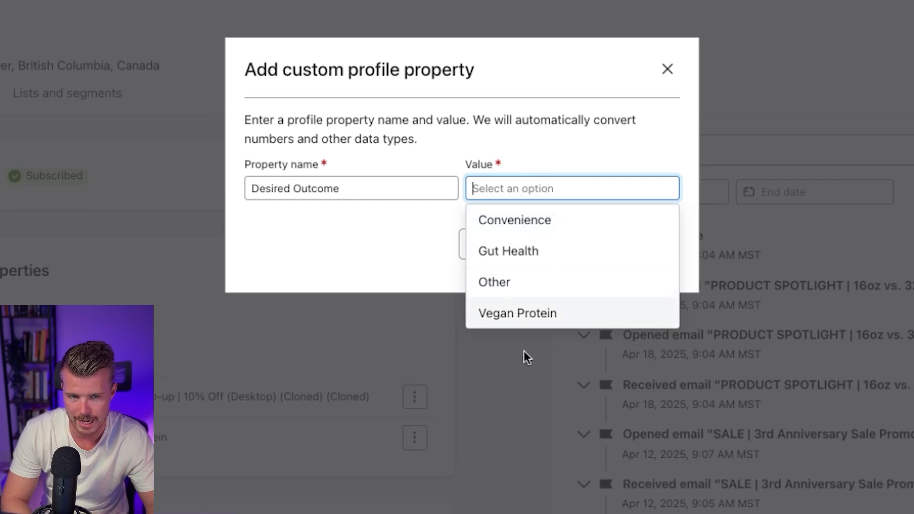
{"action": "left_click", "coordinate": [545, 188]}
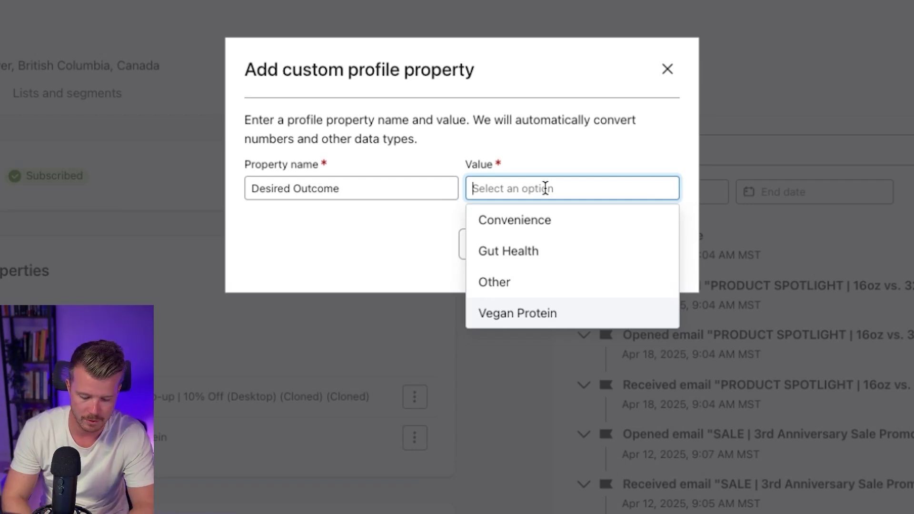
{"action": "type", "text": "Vegan Protein"}
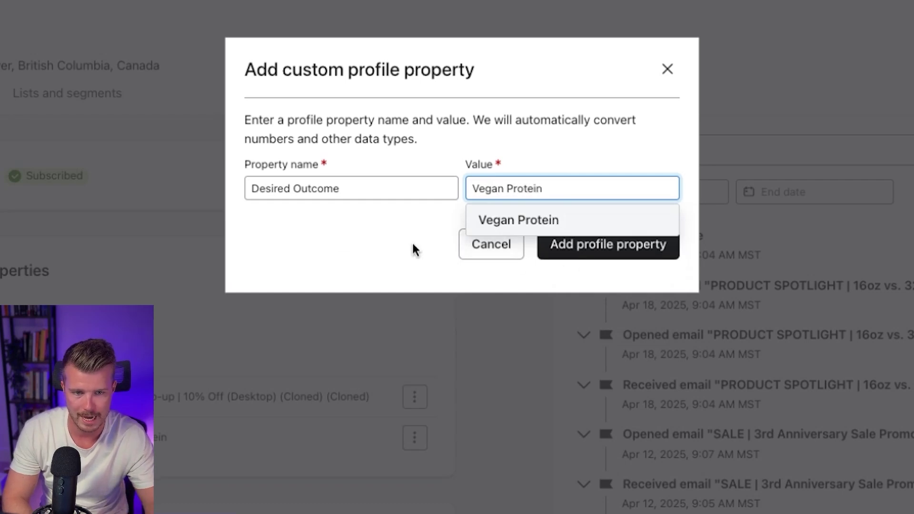
{"action": "left_click", "coordinate": [254, 230]}
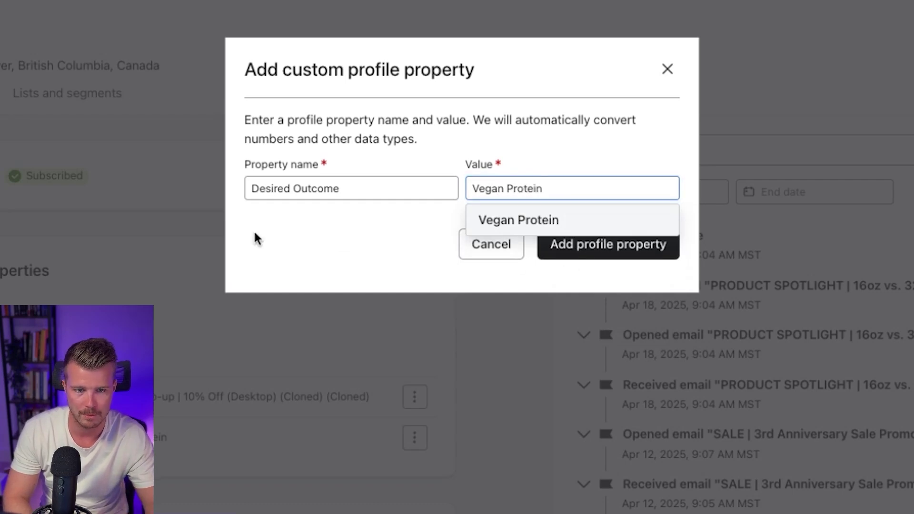
{"action": "left_click", "coordinate": [473, 257]}
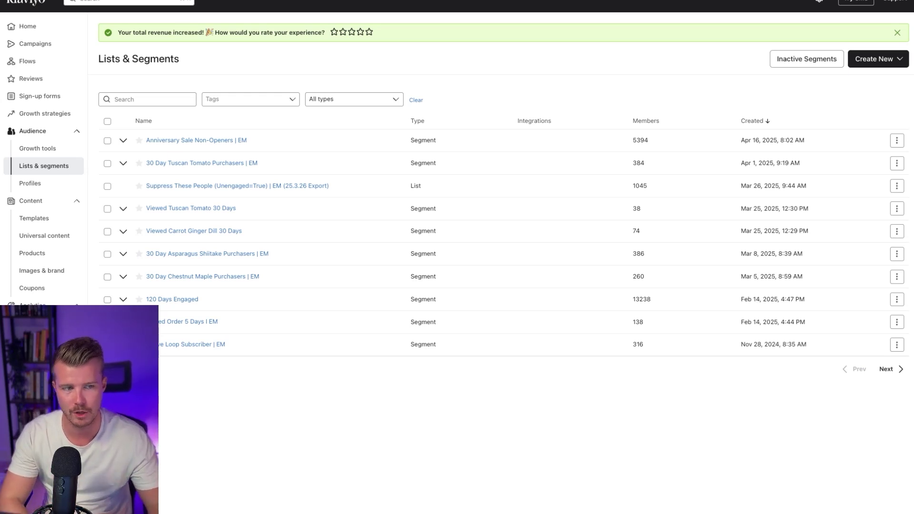
Step: Start a new segment from Lists & Segments and name it "Desired Outcome = Gut Health | EM"
{"action": "left_click", "coordinate": [881, 60]}
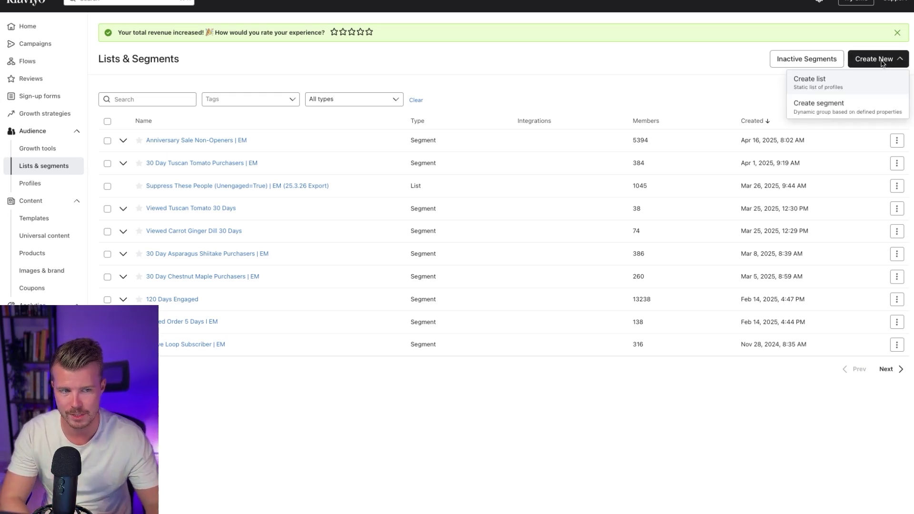
{"action": "left_click", "coordinate": [809, 113]}
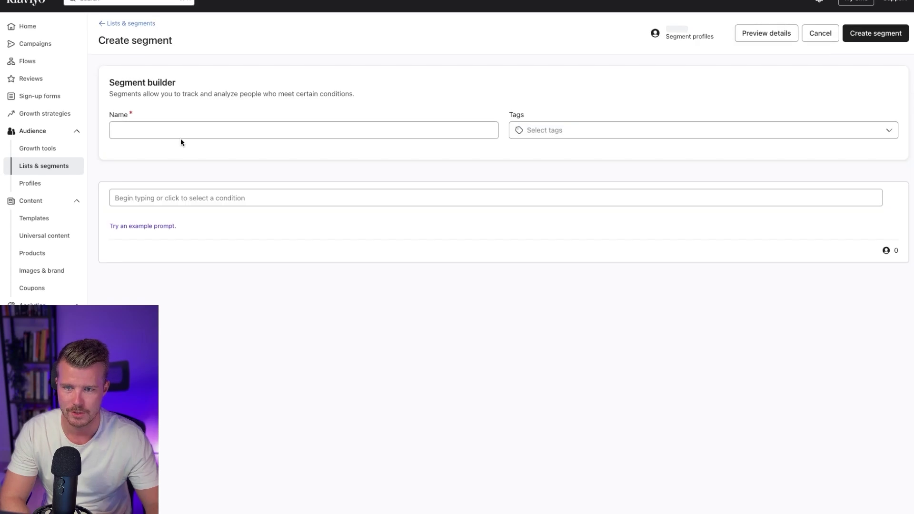
{"action": "left_click", "coordinate": [183, 135]}
{"action": "type", "text": "Desi"}
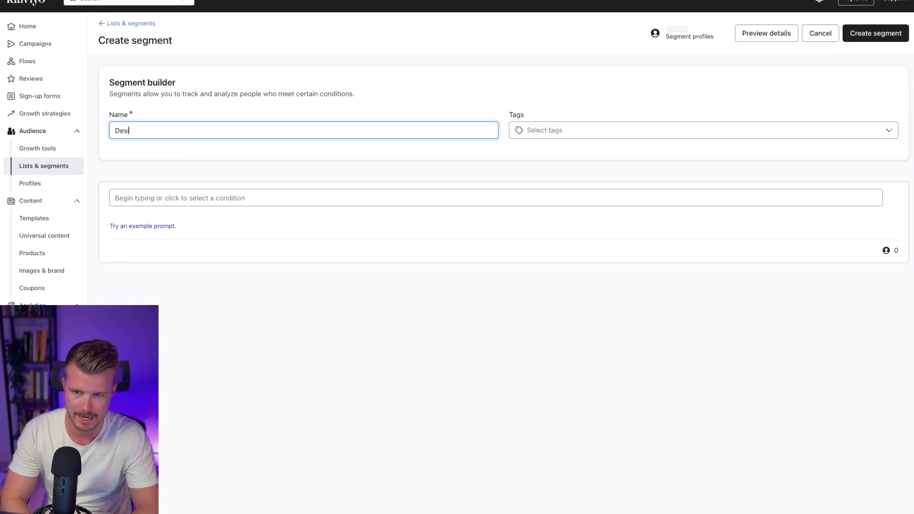
{"action": "type", "text": "red Outcome ="}
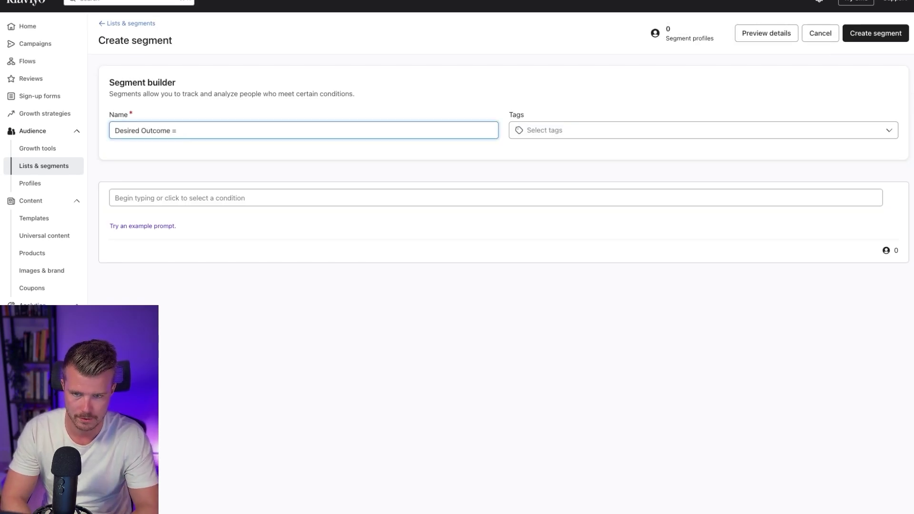
{"action": "type", "text": " Gut Health | EM"}
Step: Set the segment condition to Properties about someone, Desired Outcome equals Gut Health, and create the segment
{"action": "left_click", "coordinate": [171, 197]}
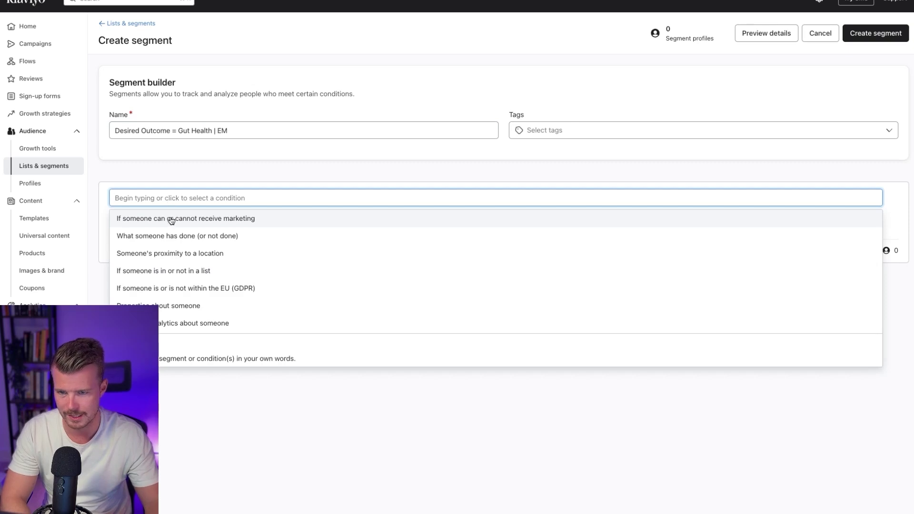
{"action": "left_click", "coordinate": [162, 305]}
{"action": "left_click", "coordinate": [181, 235]}
{"action": "type", "text": "des"}
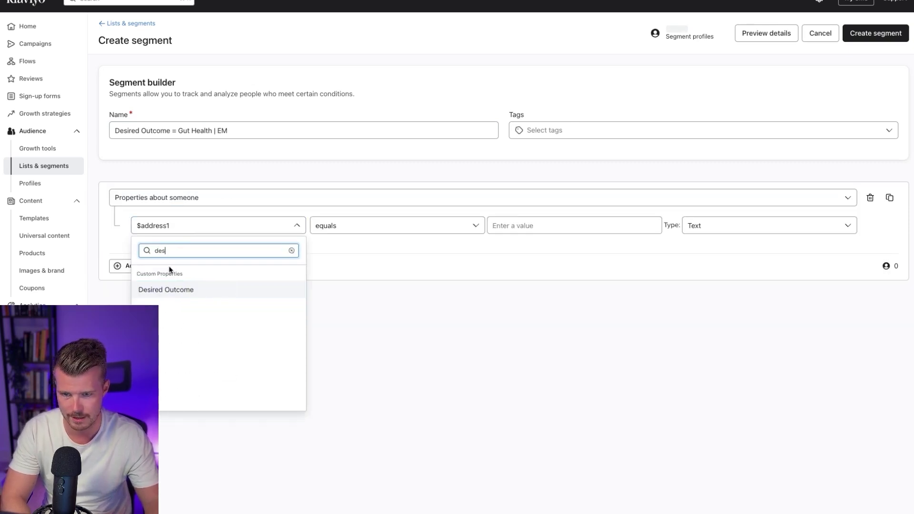
{"action": "left_click", "coordinate": [169, 288]}
{"action": "left_click", "coordinate": [545, 219]}
{"action": "left_click", "coordinate": [524, 252]}
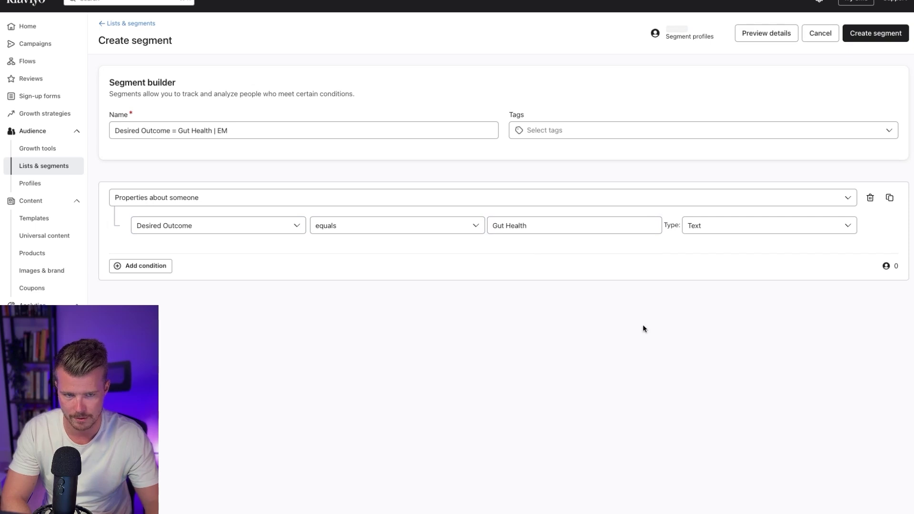
{"action": "triple_click", "coordinate": [223, 127]}
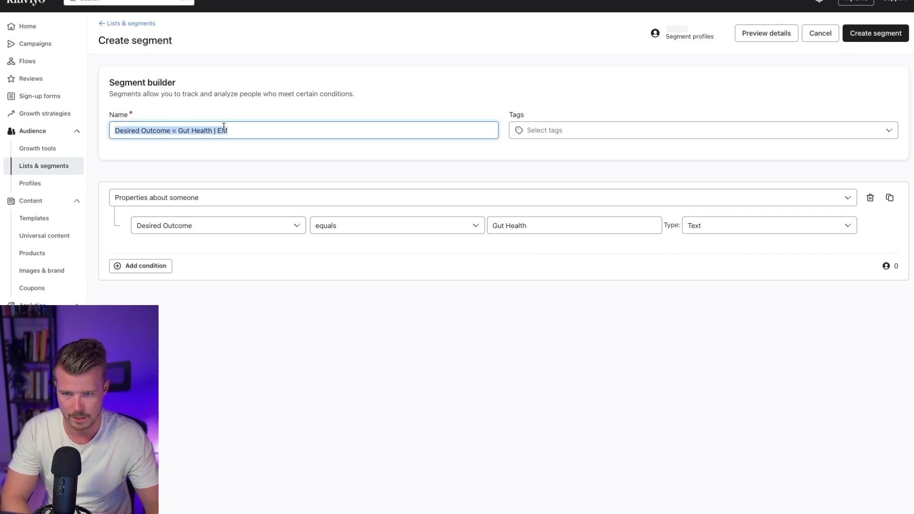
{"action": "left_click", "coordinate": [895, 33]}
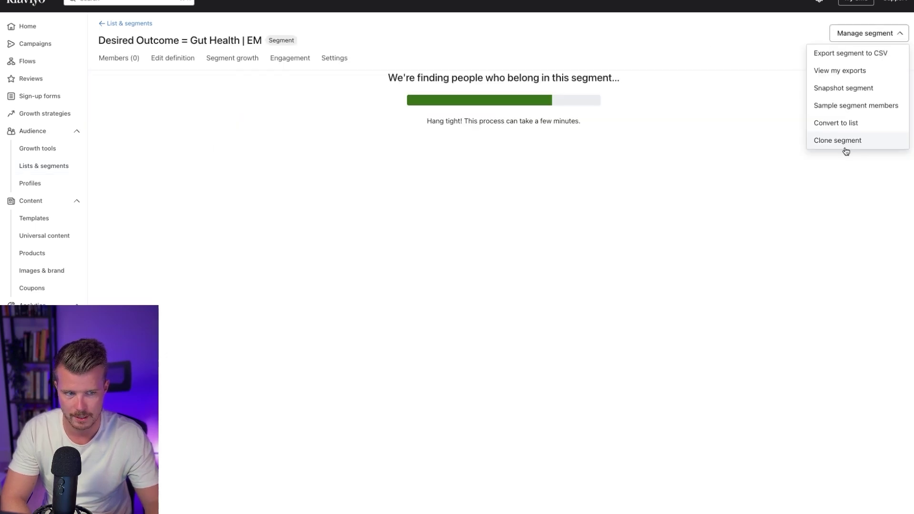
Step: Clone the Gut Health segment as "Desired Outcome = Convenience | EM" with the Desired Outcome value set to Convenience
{"action": "left_click", "coordinate": [842, 143]}
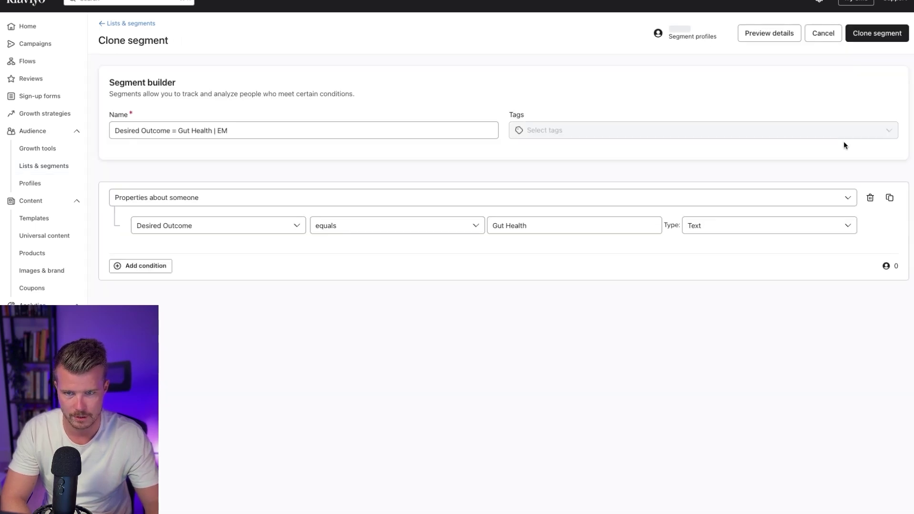
{"action": "left_click", "coordinate": [556, 227]}
{"action": "left_click", "coordinate": [525, 240]}
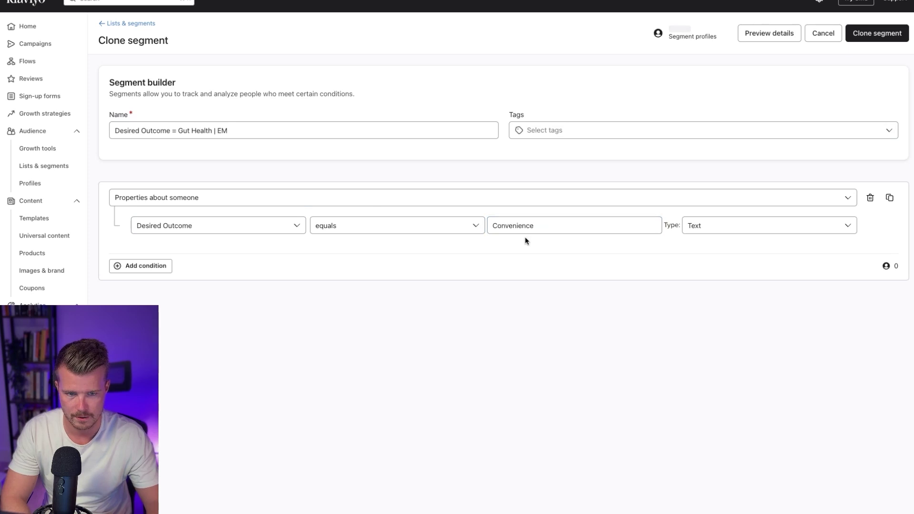
{"action": "left_click_drag", "start_coordinate": [216, 130], "coordinate": [178, 130]}
{"action": "type", "text": "Conveni"}
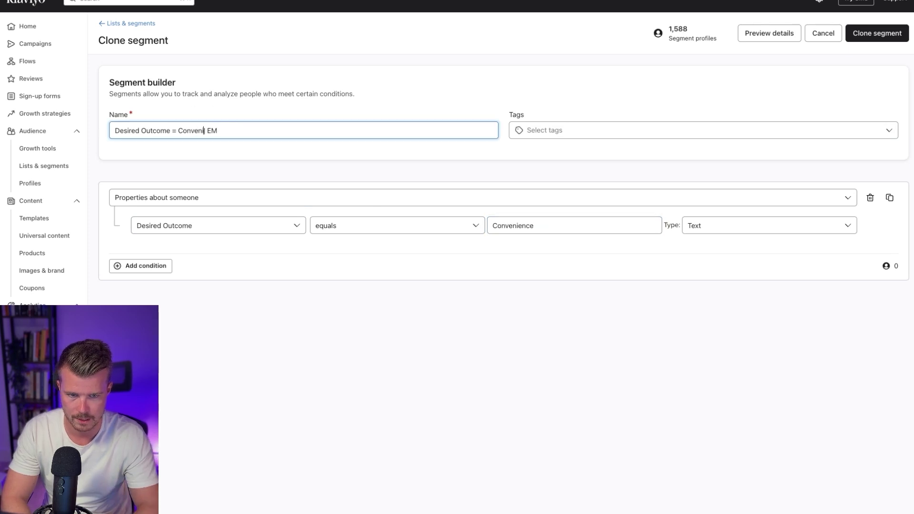
{"action": "type", "text": "ence |"}
{"action": "left_click", "coordinate": [864, 36]}
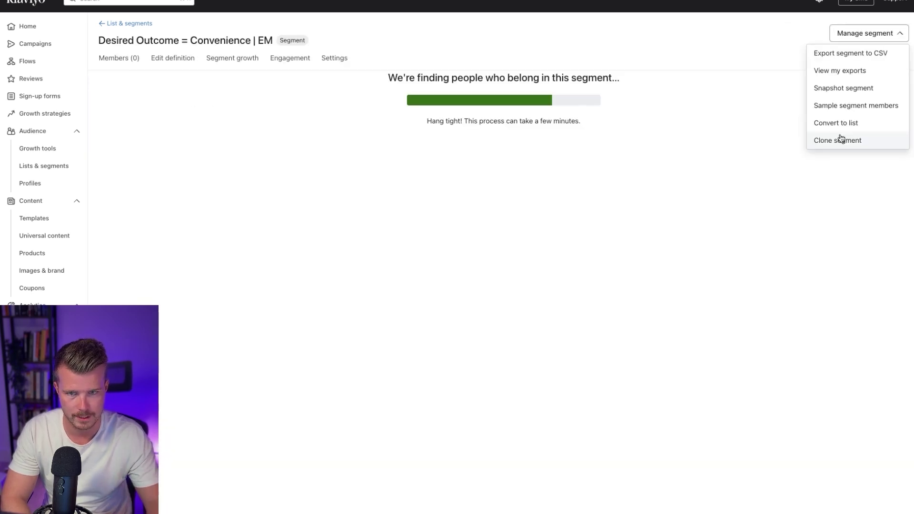
Step: Clone the Convenience segment as "Desired Outcome = Vegan Protein | EM" with the Desired Outcome value set to Vegan Protein
{"action": "left_click", "coordinate": [836, 138]}
{"action": "left_click", "coordinate": [552, 228]}
{"action": "double_click", "coordinate": [552, 230]}
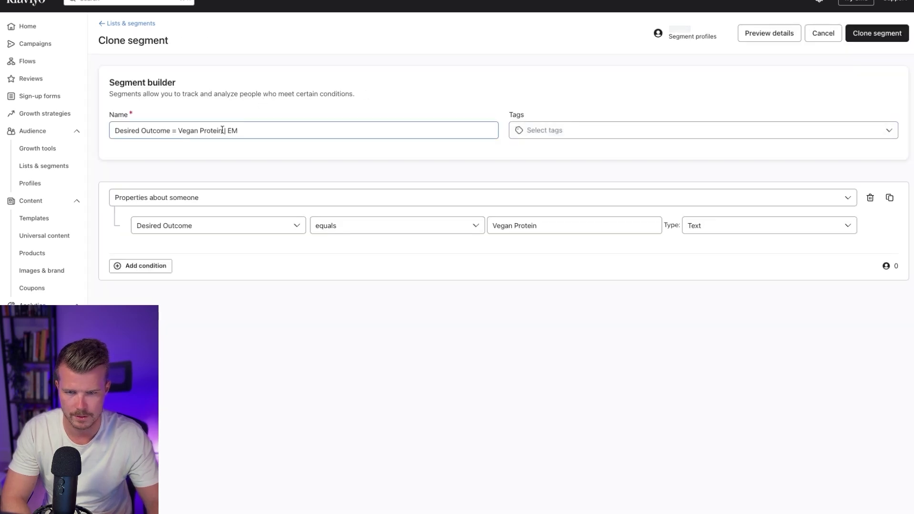
Step: Set the next clone's Desired Outcome value to Other, name it "Desired Outcome = Other | EM" and return to the segment list
{"action": "left_click", "coordinate": [553, 226]}
{"action": "left_click", "coordinate": [525, 265]}
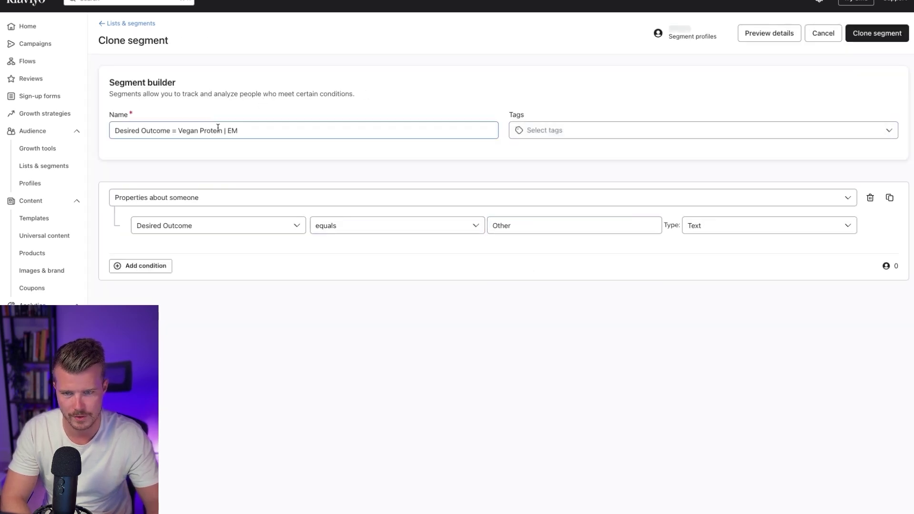
{"action": "left_click_drag", "start_coordinate": [222, 130], "coordinate": [179, 131]}
{"action": "type", "text": "Other"}
{"action": "left_click", "coordinate": [473, 141]}
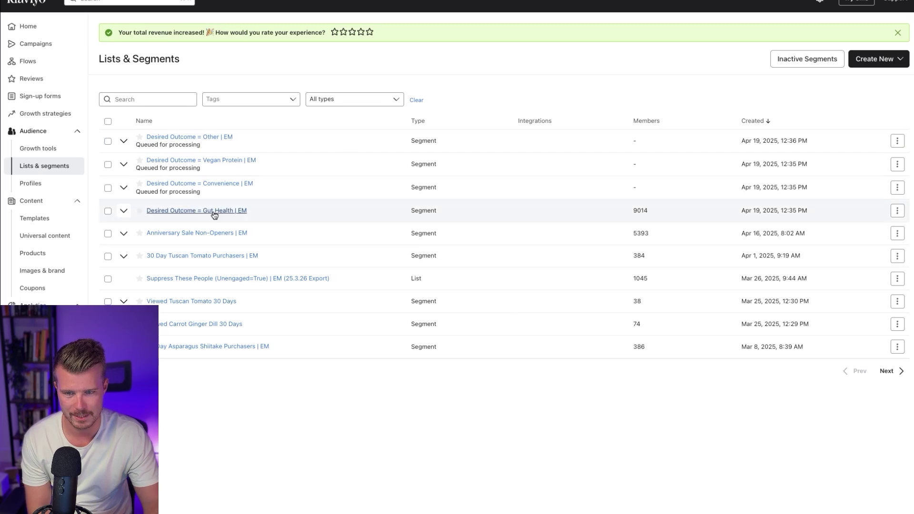
Step: Select the four Desired Outcome segments in the list and compare their member counts
{"action": "left_click", "coordinate": [105, 212]}
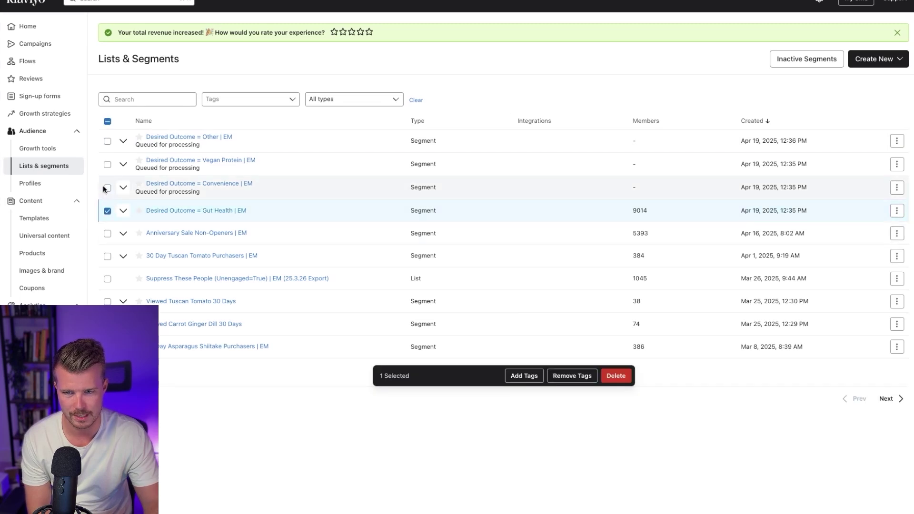
{"action": "left_click", "coordinate": [107, 188]}
{"action": "left_click", "coordinate": [108, 165]}
{"action": "left_click", "coordinate": [107, 142]}
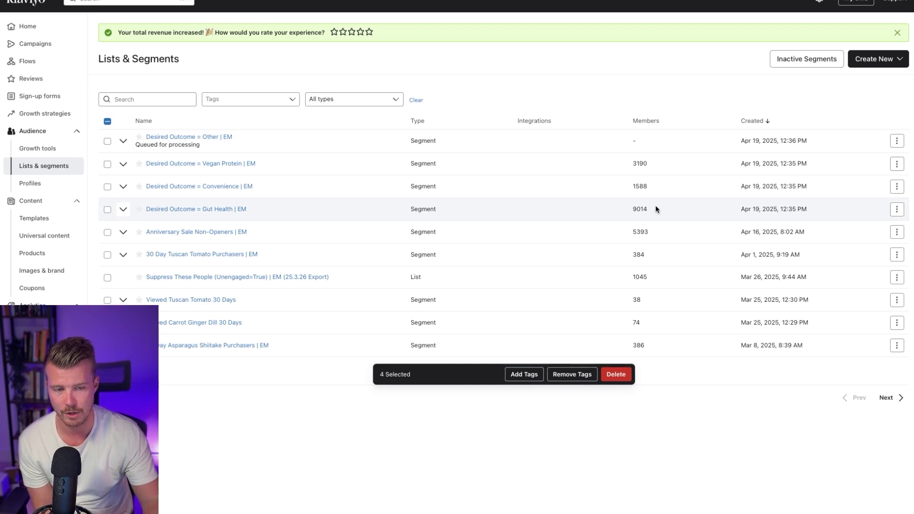
{"action": "left_click_drag", "start_coordinate": [653, 210], "coordinate": [596, 212]}
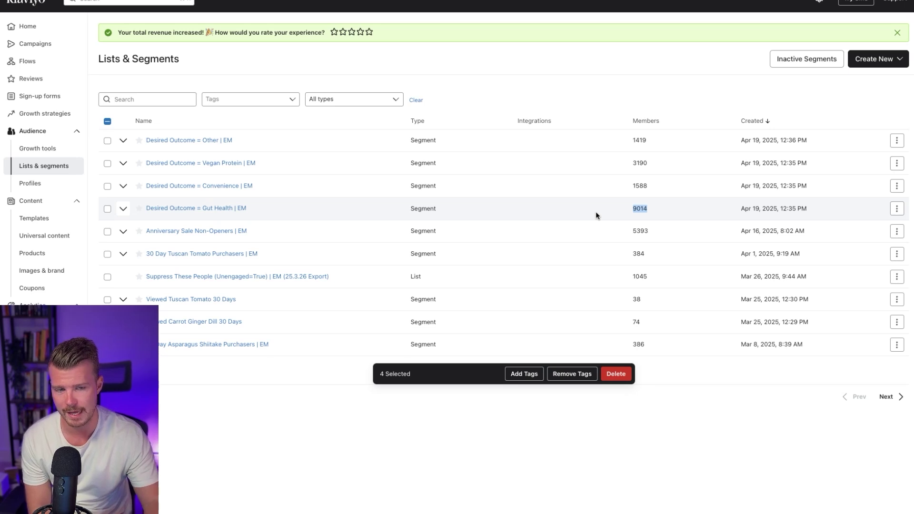
{"action": "left_click", "coordinate": [588, 90]}
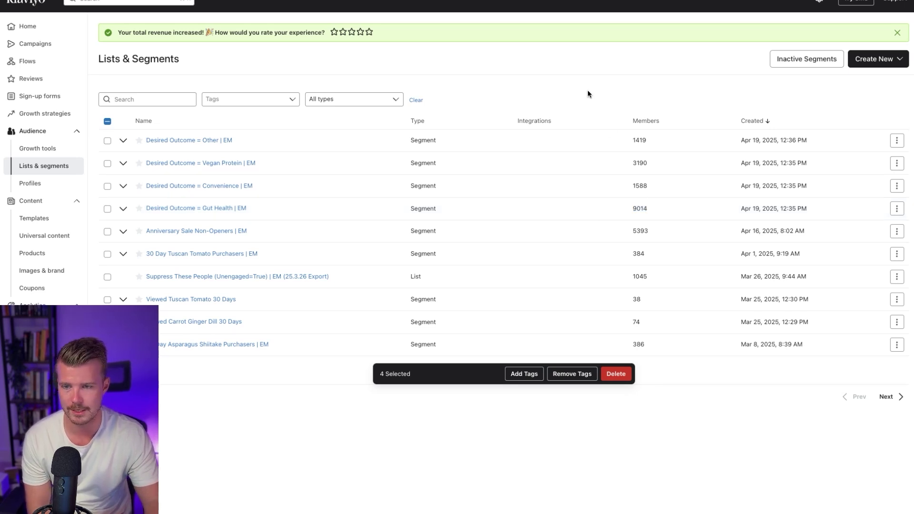